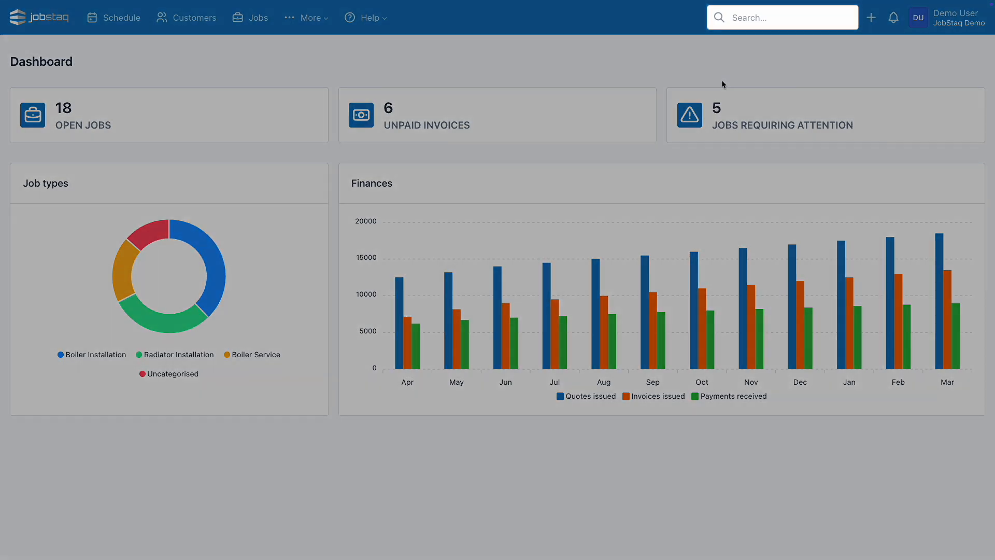
Start a new customer and fill in their first name, last name and e-mail address.
click(761, 18)
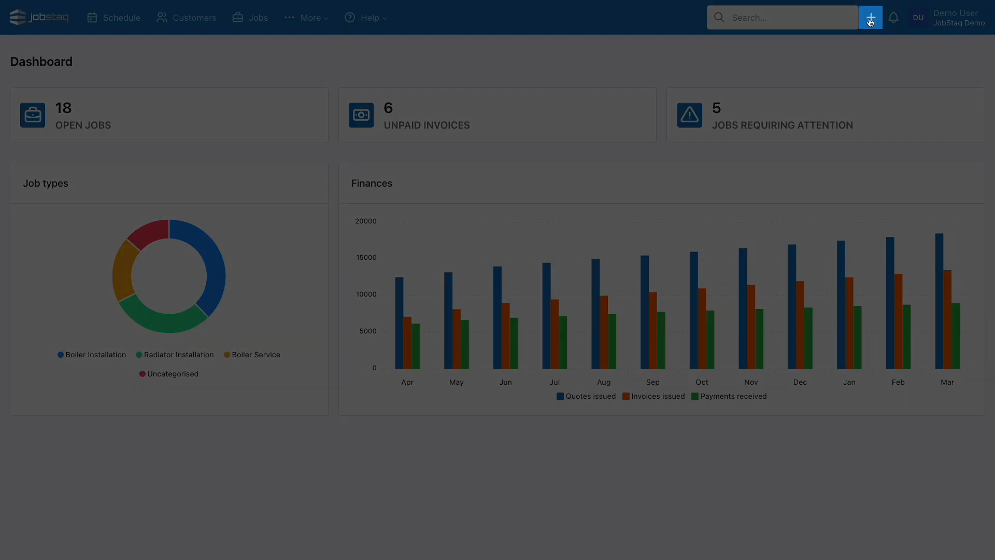
click(871, 19)
click(846, 42)
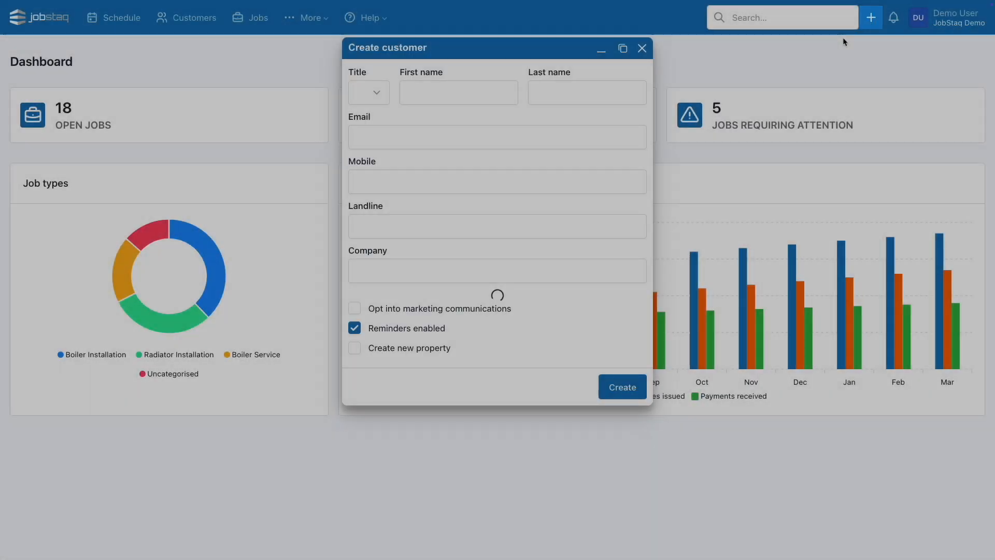
click(487, 87)
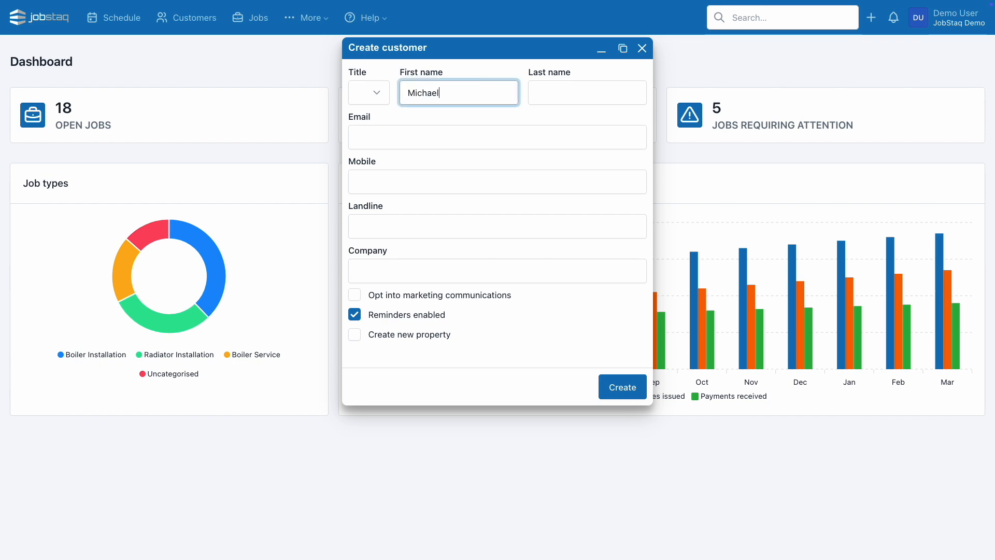
key(Tab)
key(Tab)
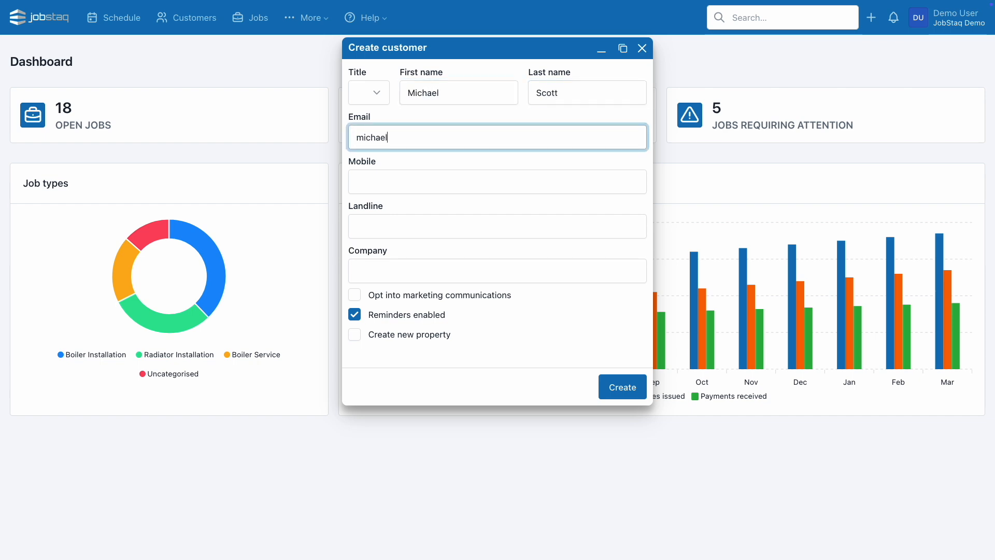
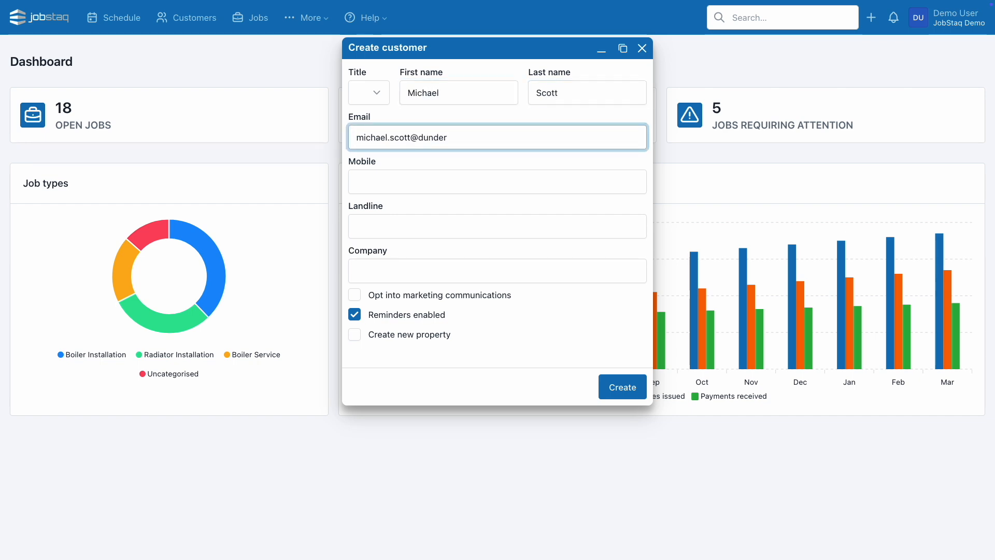
Submit the details, then keep the matching existing customer instead of a duplicate.
key(Return)
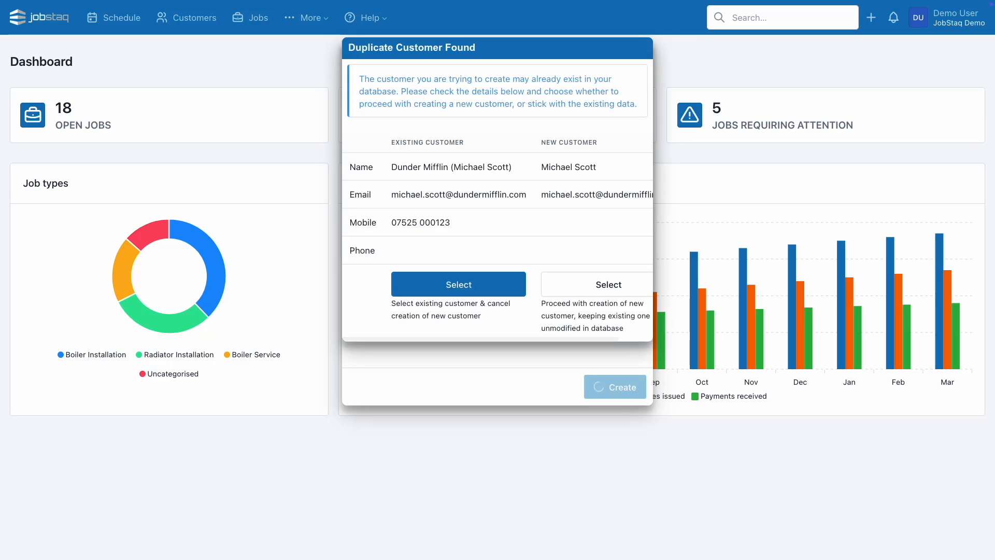
scroll(468, 160, right, 1)
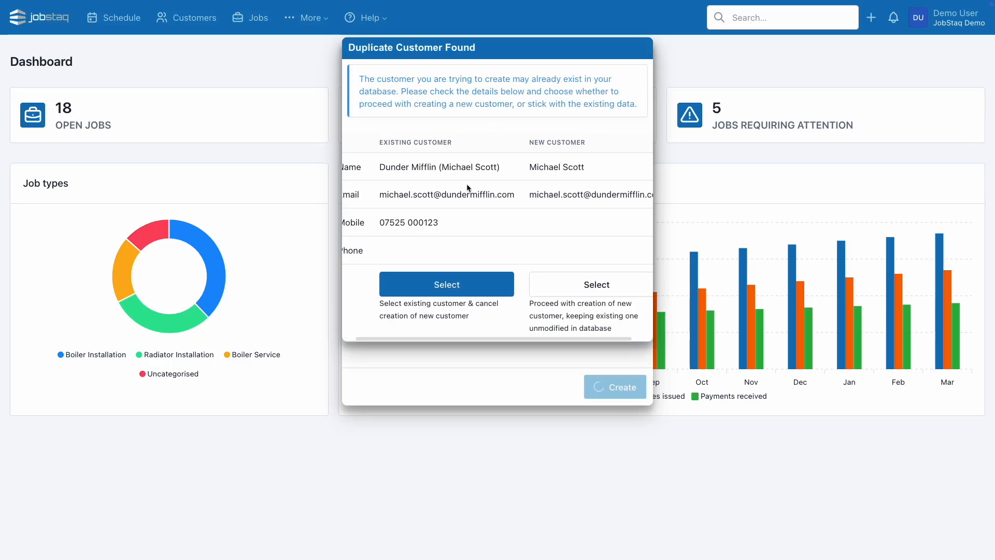
click(476, 280)
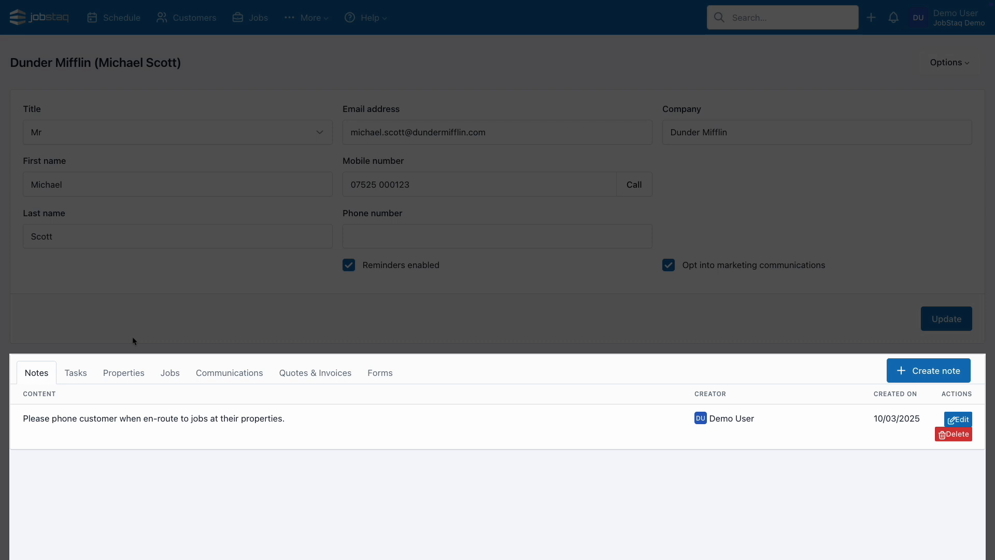
Browse the customer's Tasks, Jobs, Communications and Quotes & Invoices tabs, ending on Properties.
click(79, 371)
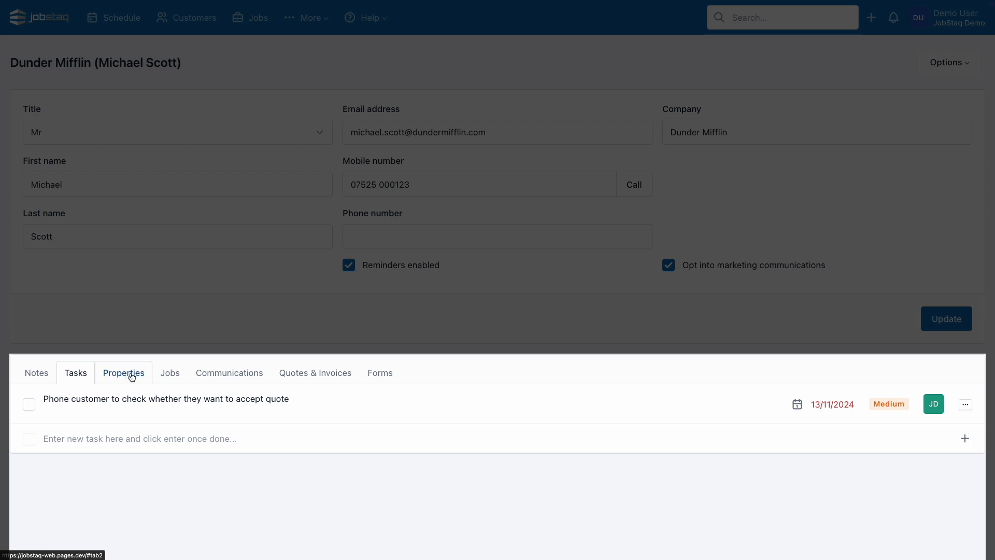
click(171, 372)
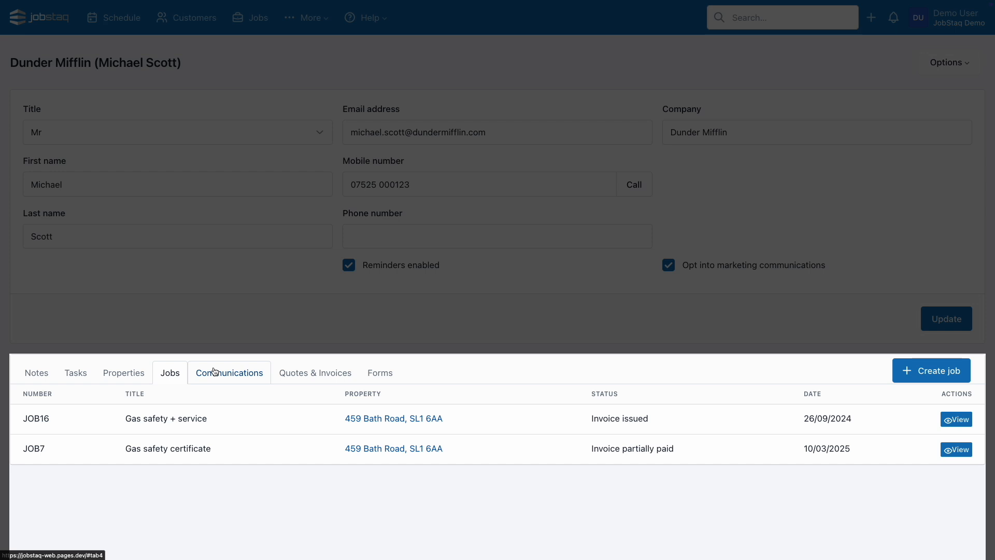
click(217, 372)
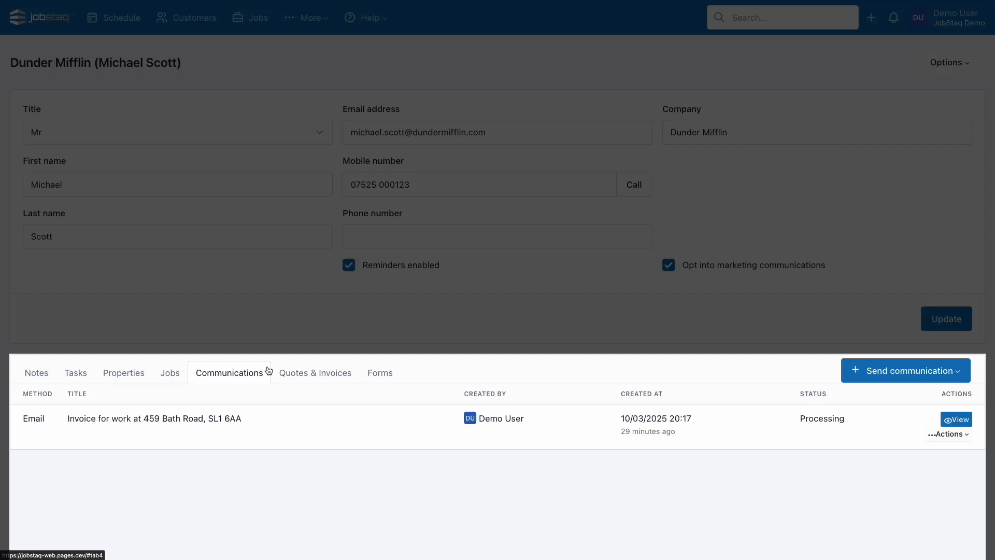
click(312, 375)
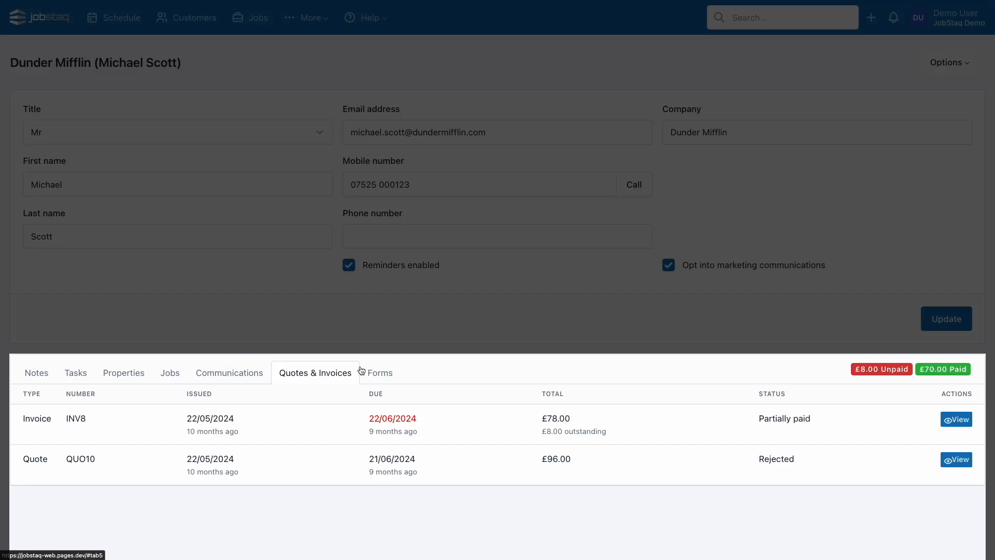
click(128, 376)
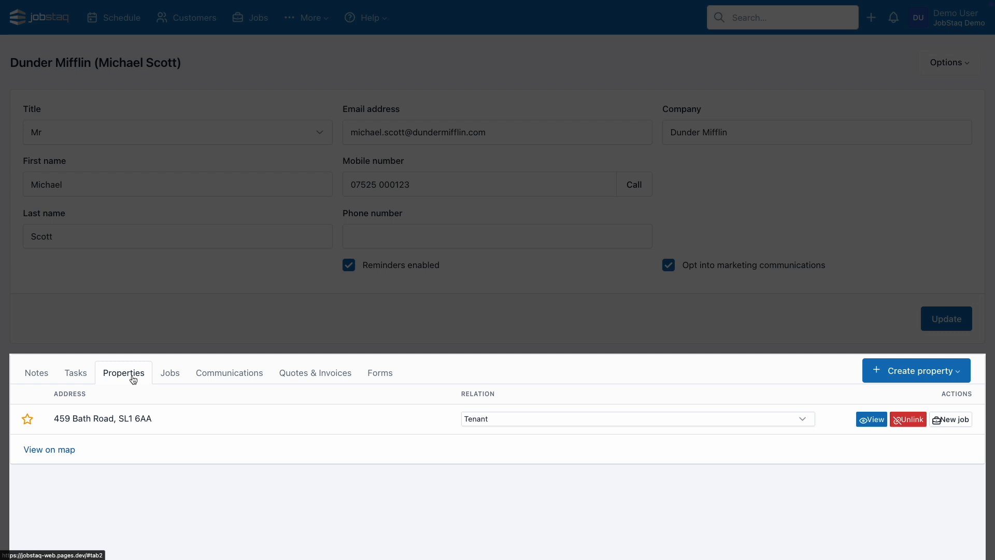
Create a new property from a postcode lookup, linked as Landlord, and open its page.
click(907, 370)
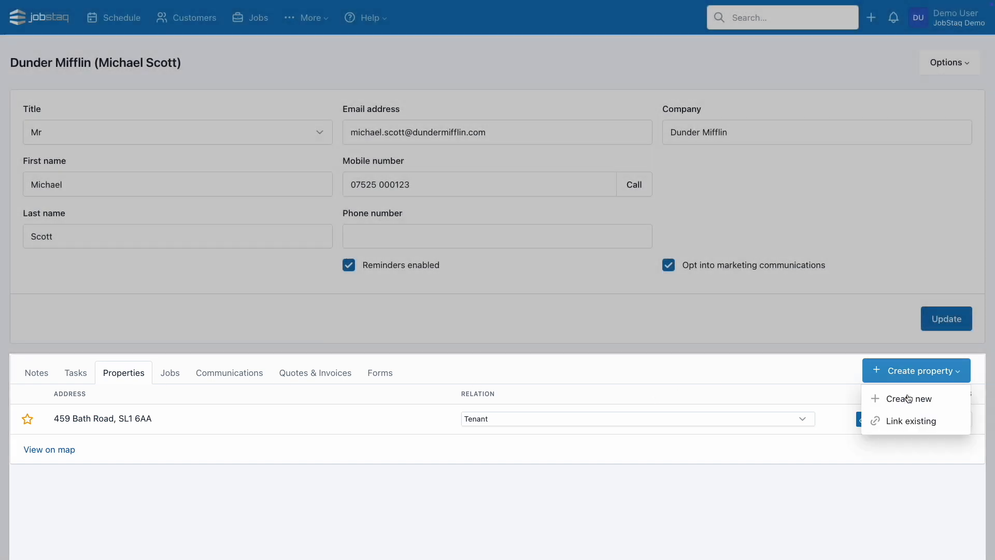
click(909, 397)
click(462, 146)
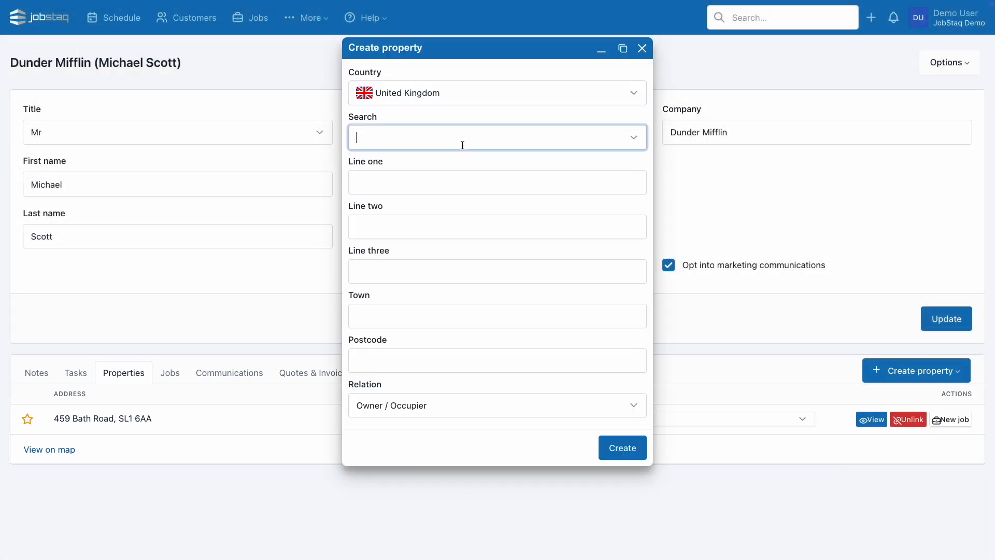
text(sl2 5jh)
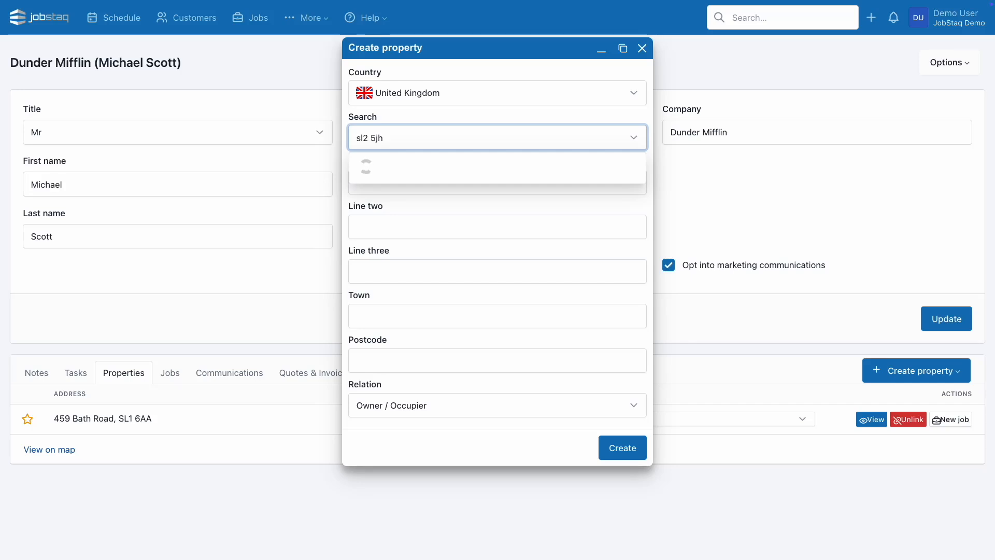
click(468, 236)
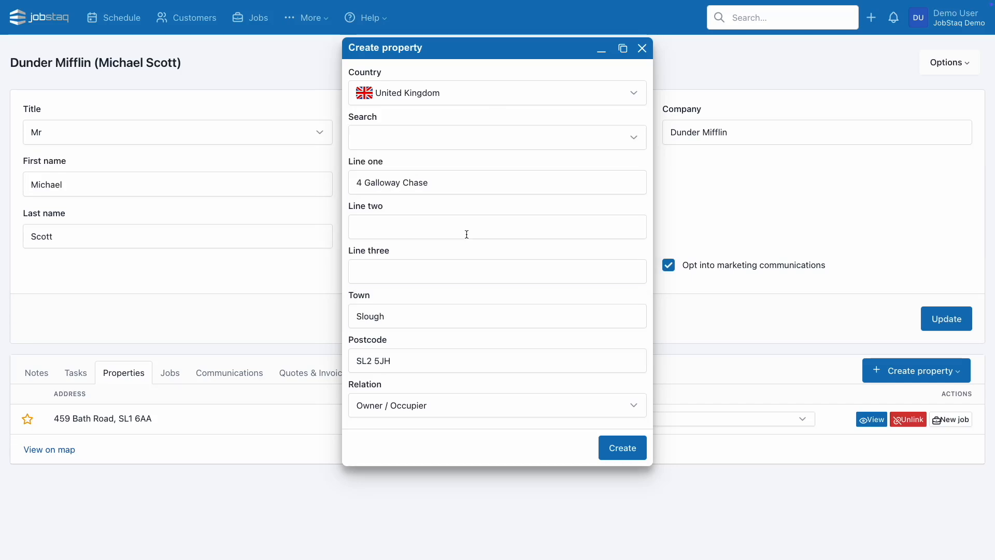
click(536, 407)
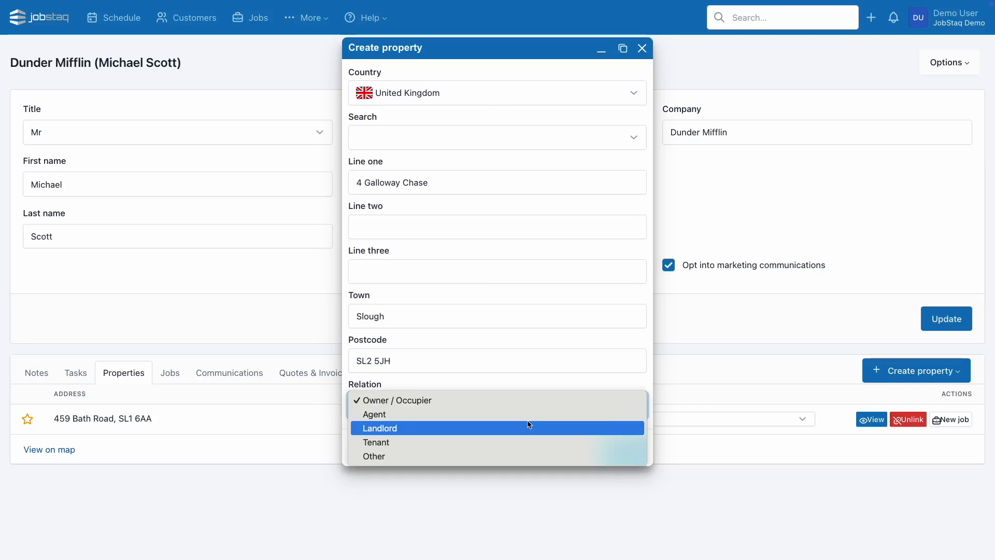
click(529, 424)
click(618, 441)
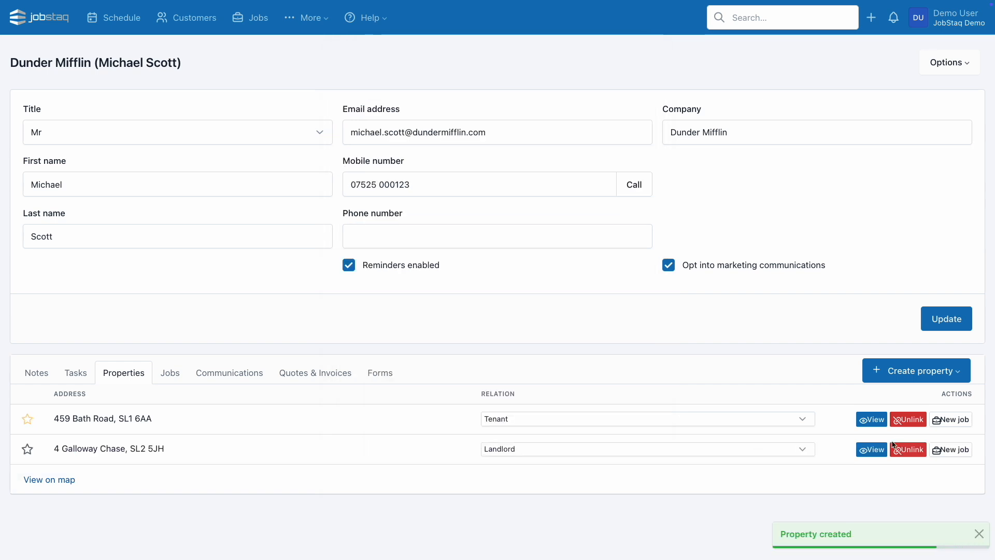
click(872, 449)
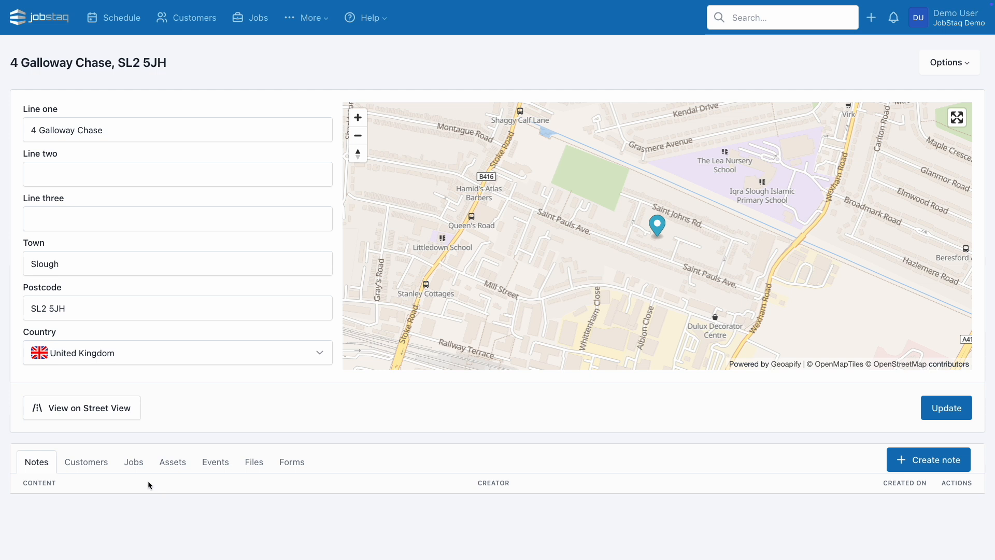
Create a new job at this property and save its type as Gas safety certificate.
click(135, 469)
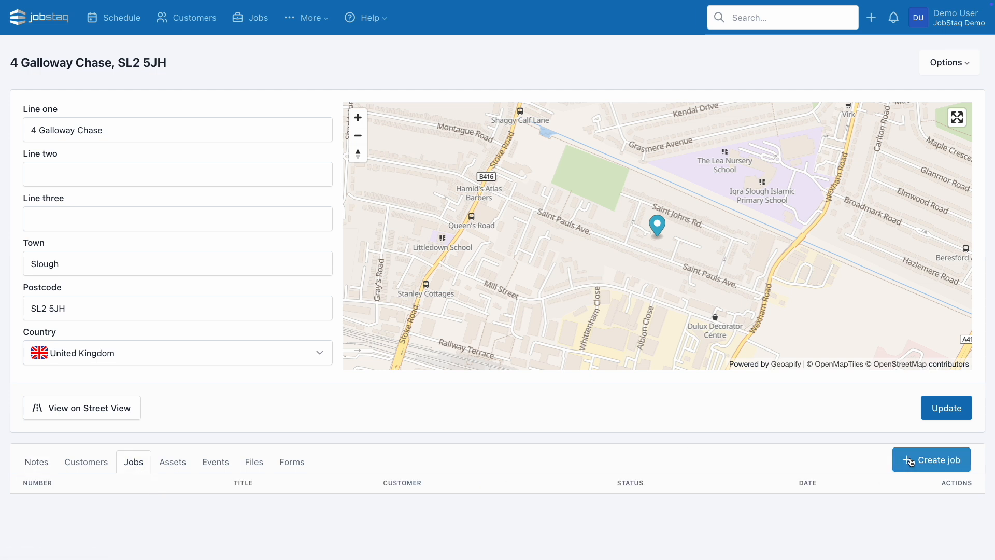
click(911, 461)
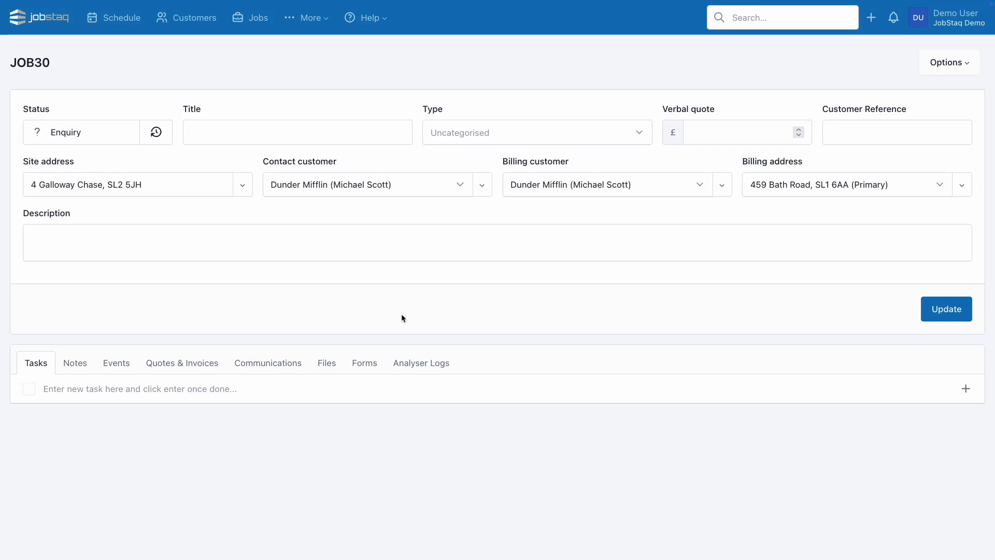
click(484, 135)
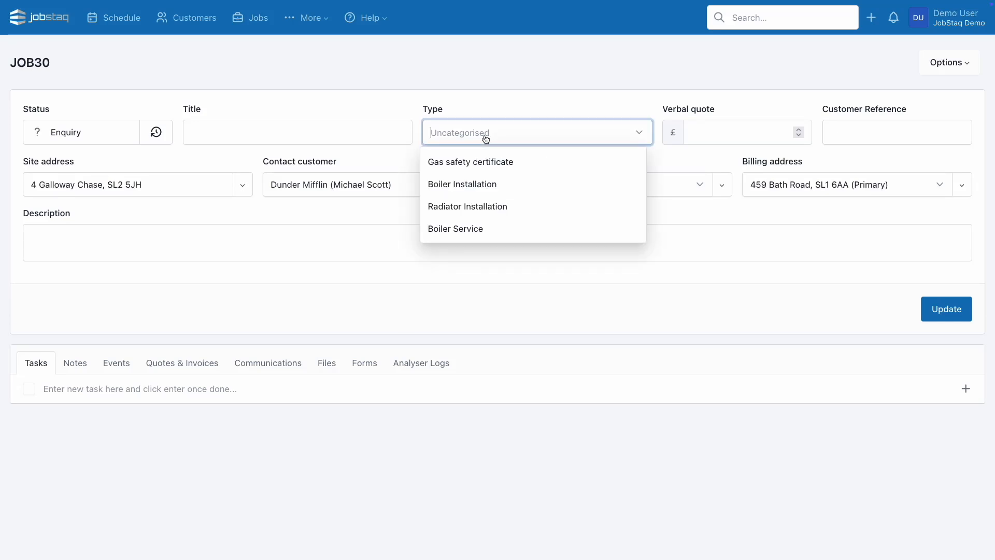
click(486, 164)
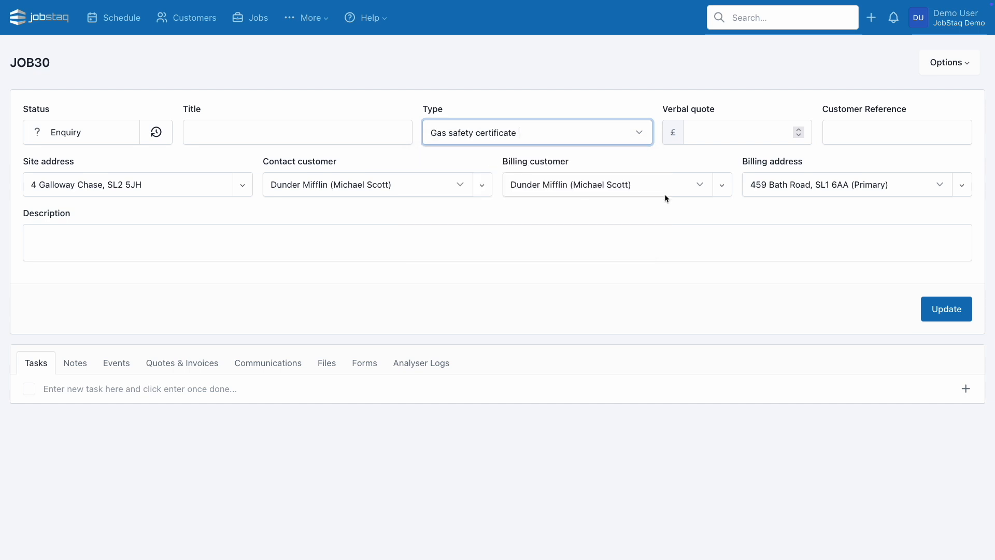
click(936, 303)
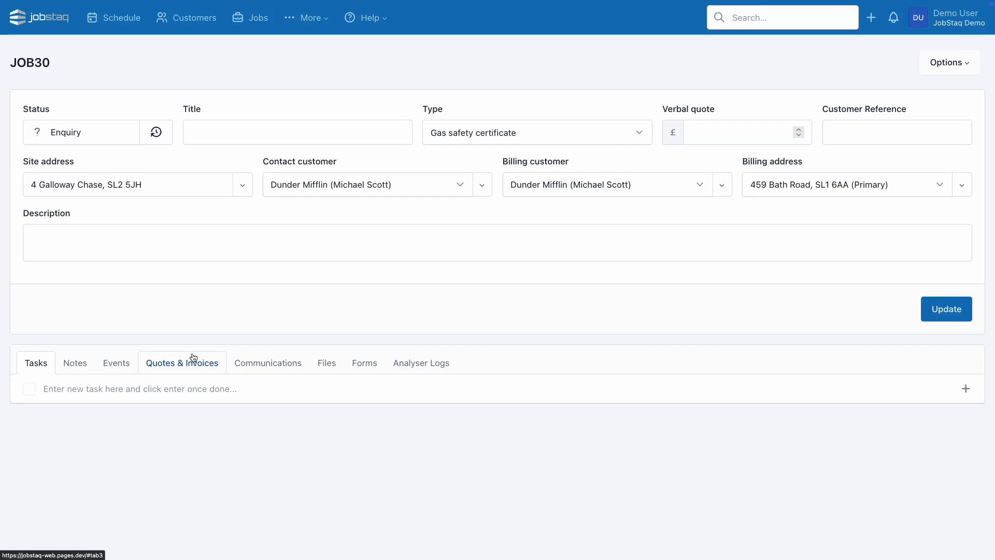
Create a quote for JOB30 with items copied from the Gas safety certificate template.
click(194, 358)
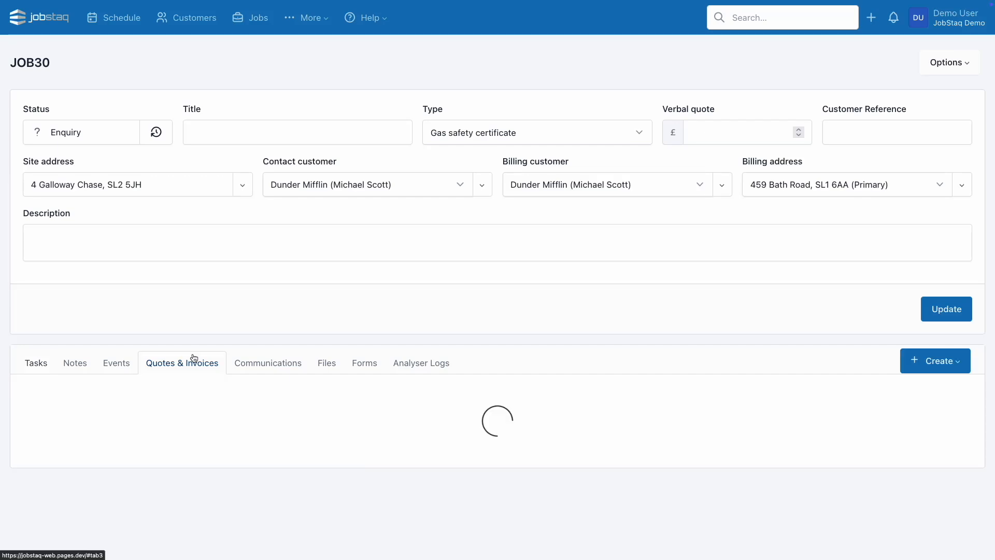
click(903, 368)
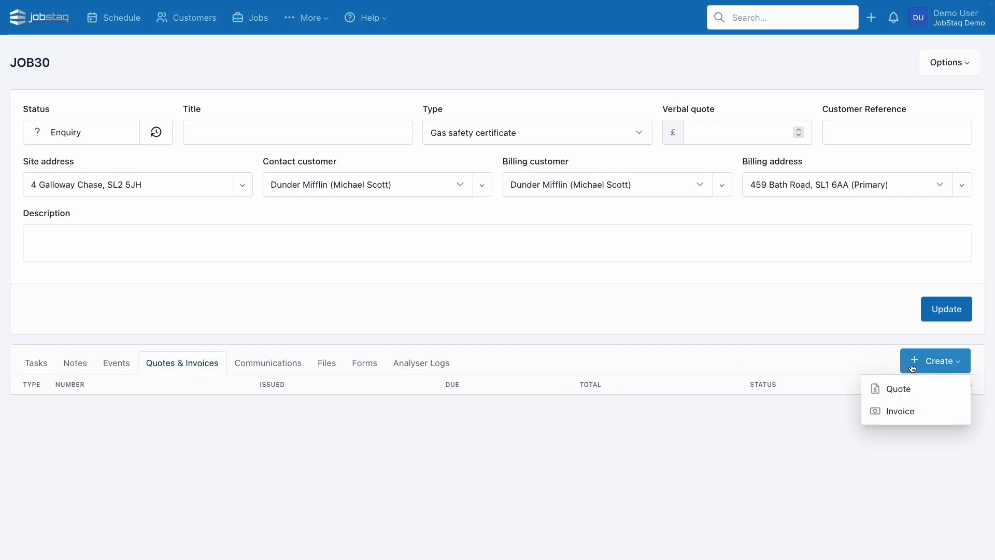
click(904, 388)
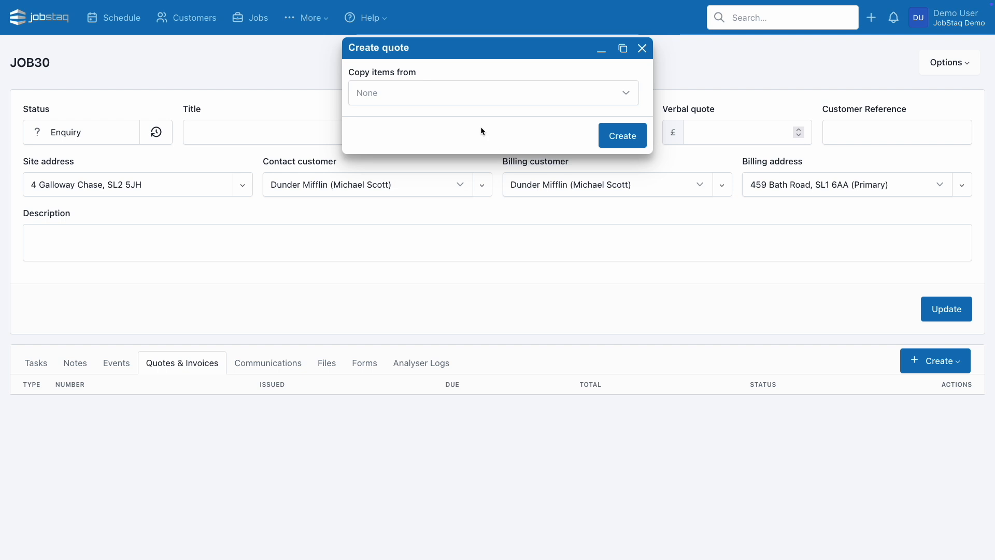
click(481, 100)
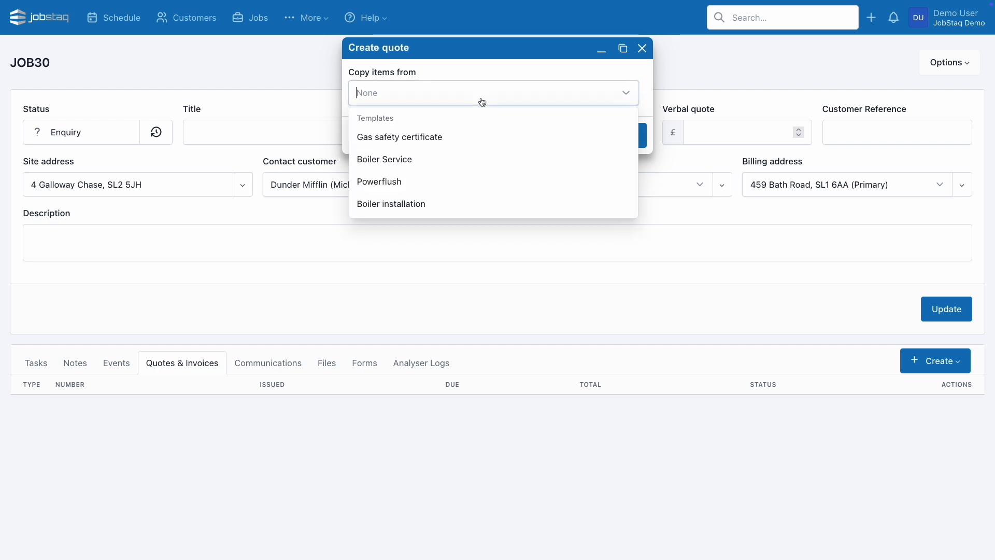
click(456, 141)
click(621, 135)
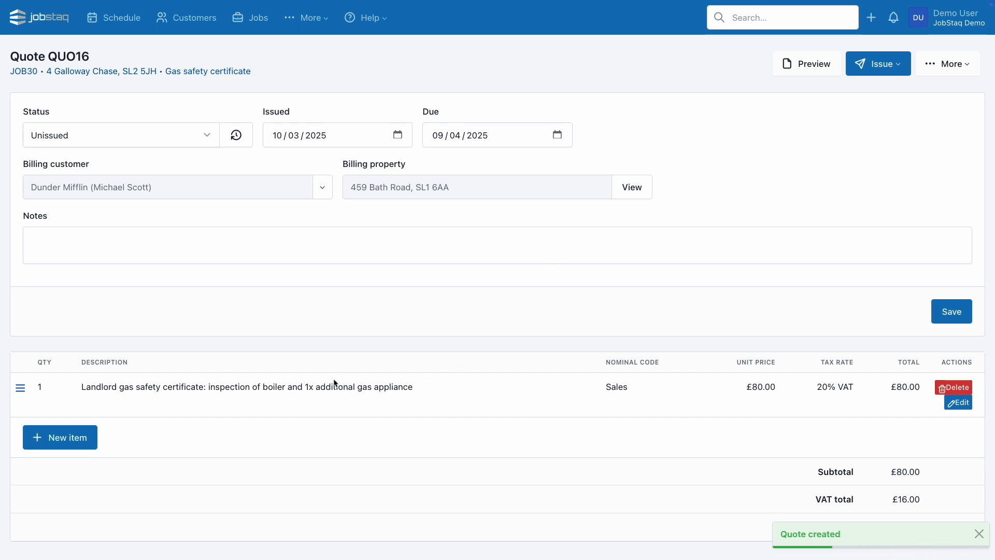
Add a 'Gas safety: gas fire' line item with quantity 2 to the quote.
click(75, 438)
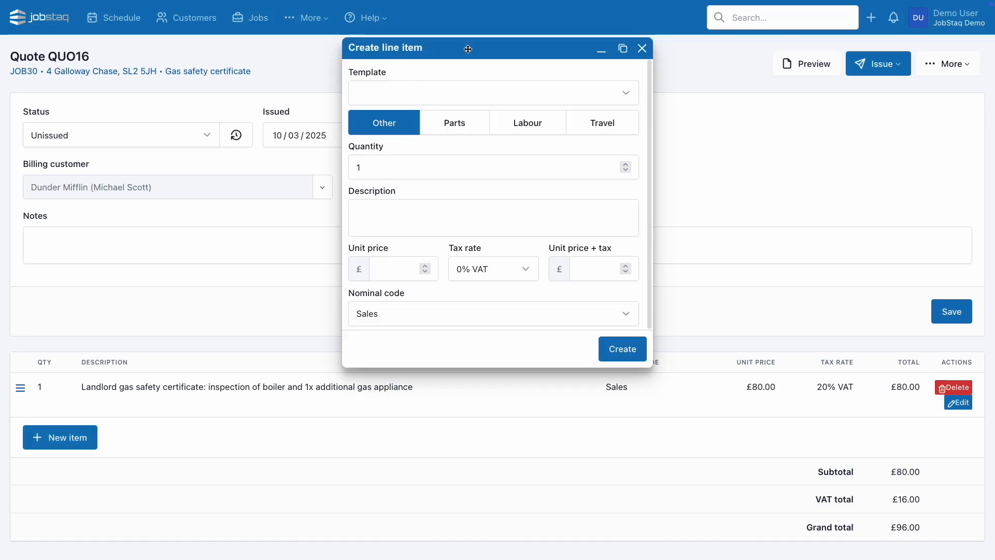
click(429, 100)
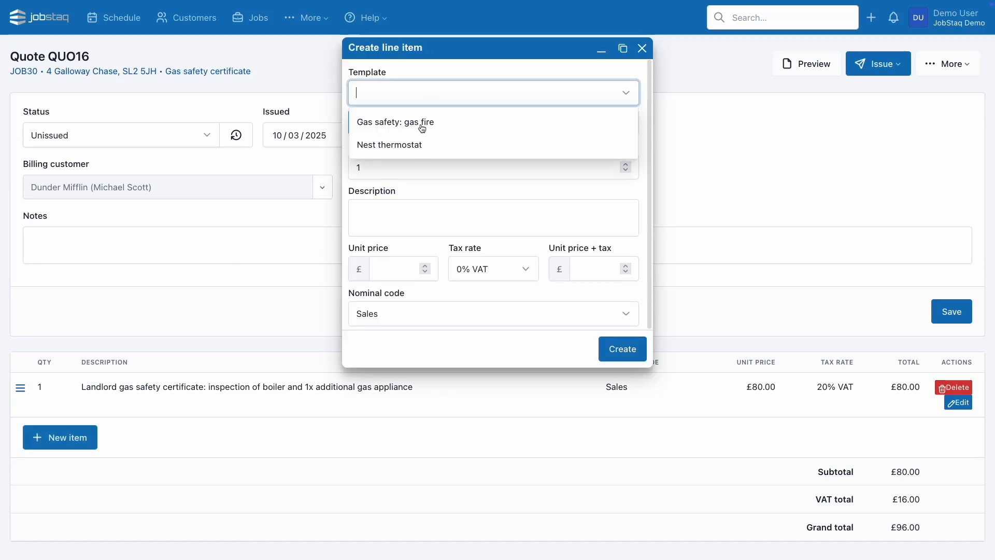
click(422, 127)
click(397, 165)
text(2)
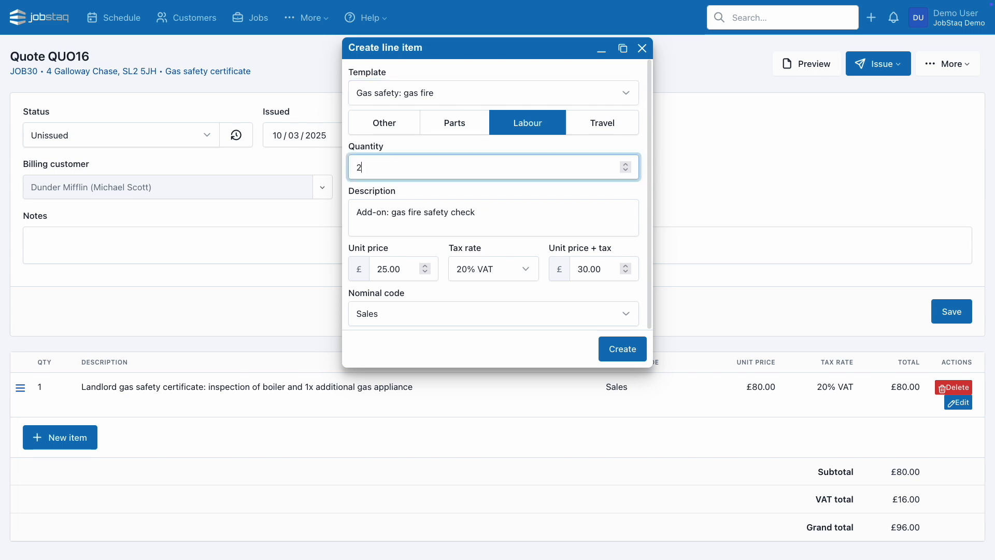
click(431, 185)
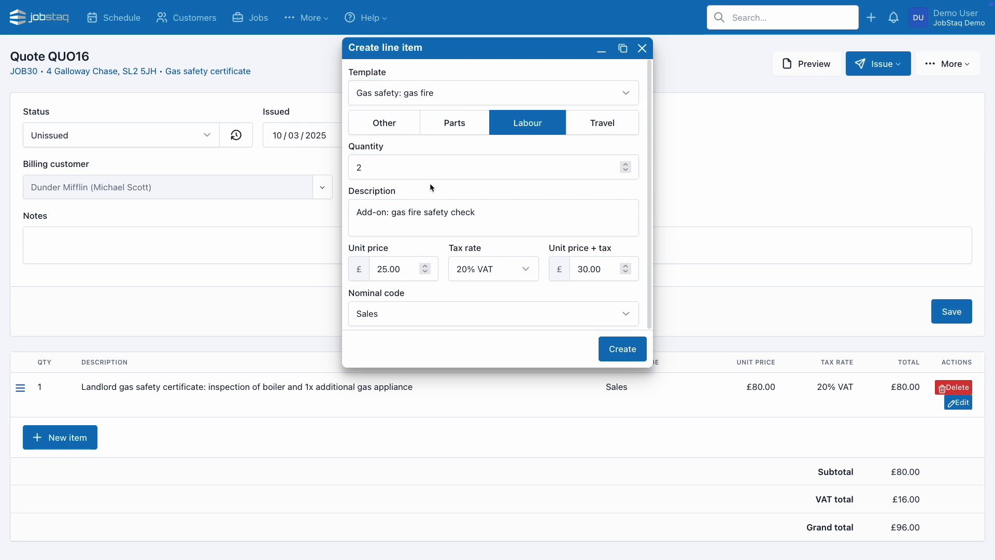
click(612, 345)
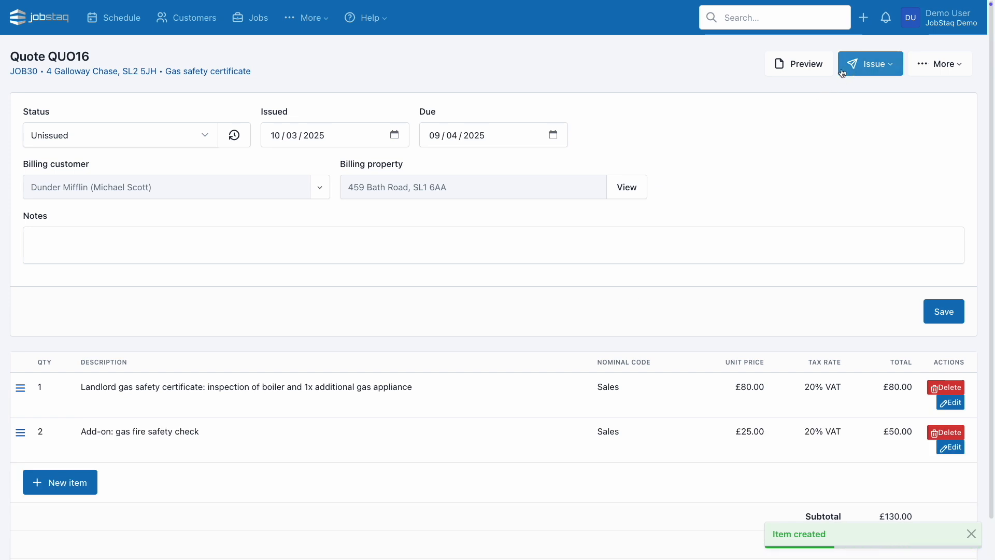
click(825, 65)
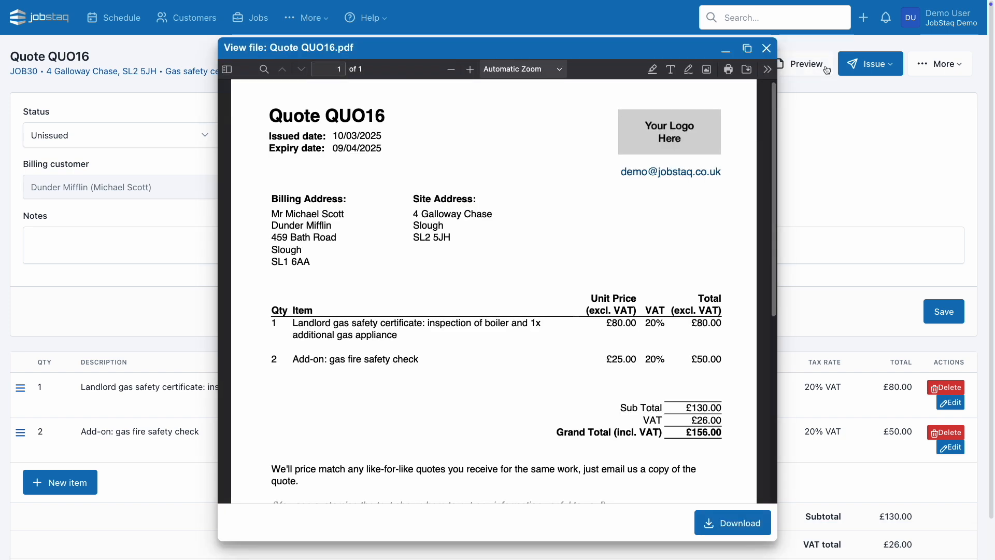
Scroll the QUO16 PDF preview down to the £156.00 total and company footer.
scroll(582, 288, down, 2)
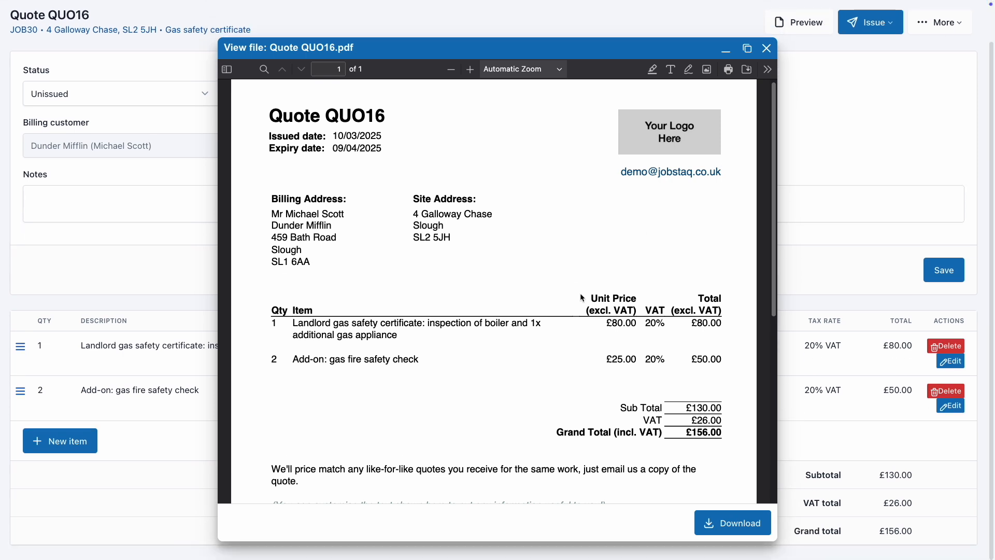
scroll(583, 298, down, 3)
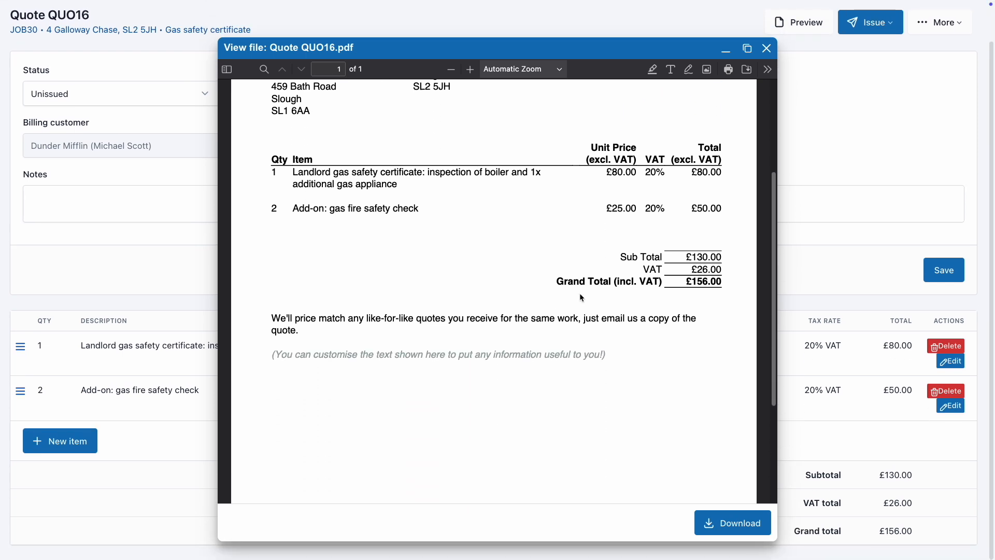
scroll(581, 298, down, 3)
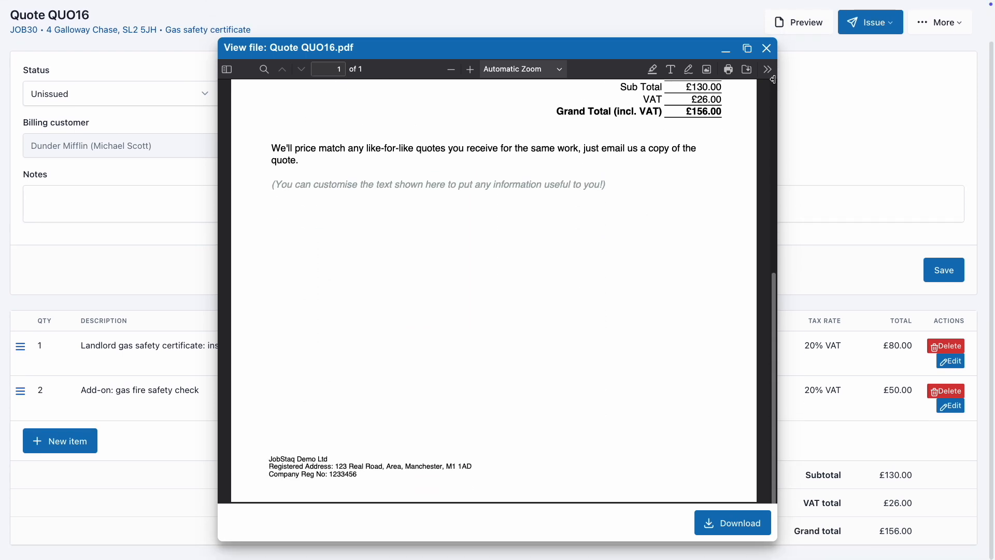
Email quote QUO16 to the customer using the Quote Issued template.
click(768, 48)
click(872, 22)
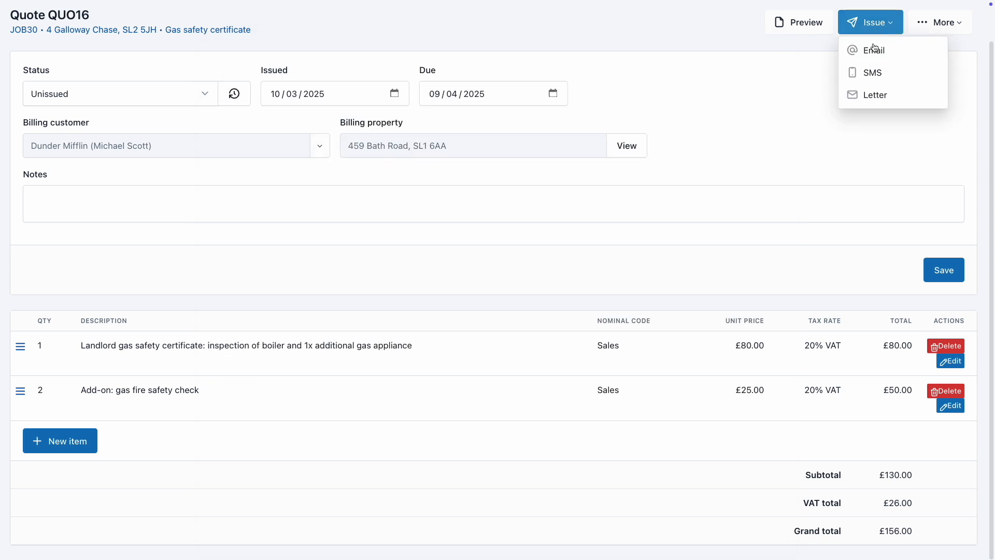
click(875, 49)
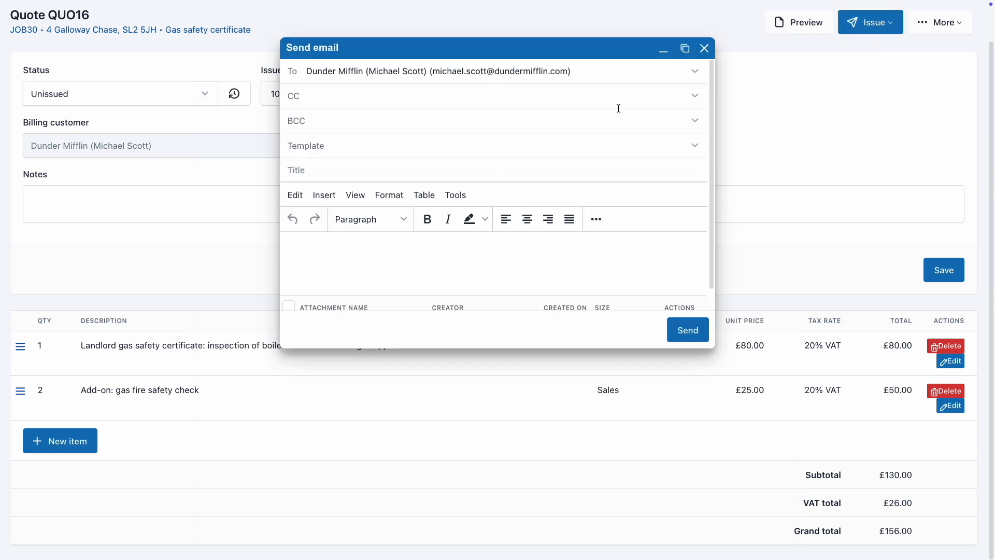
click(498, 150)
click(459, 190)
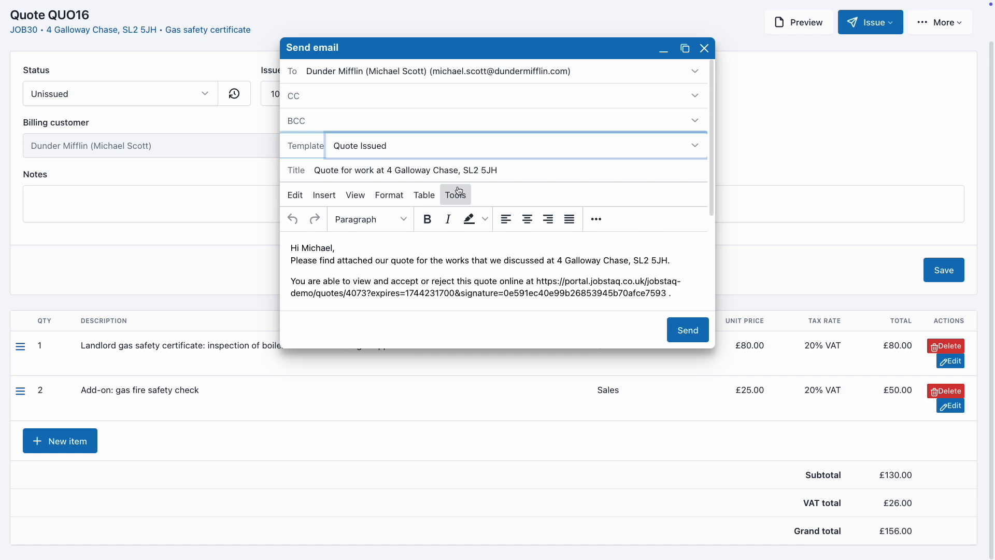
scroll(454, 214, down, 3)
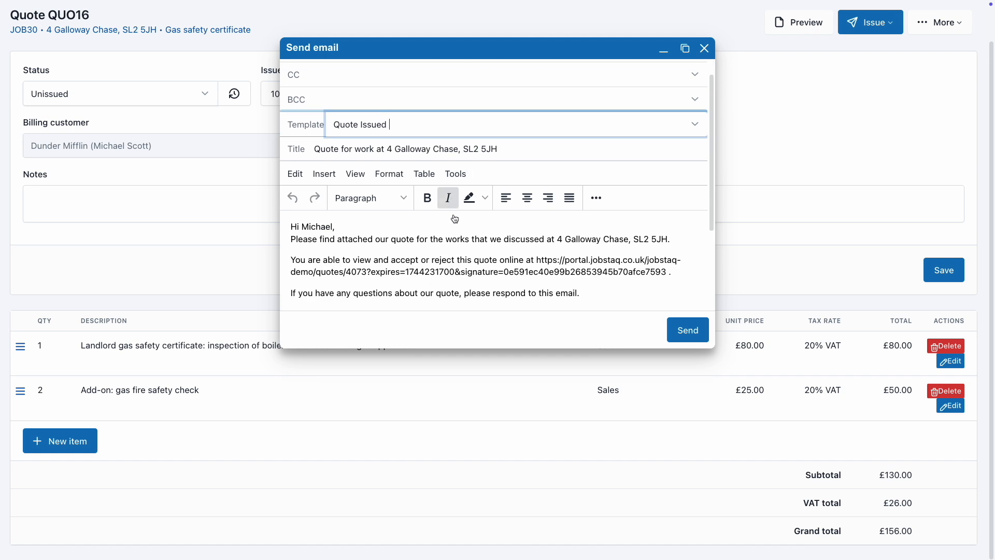
click(688, 329)
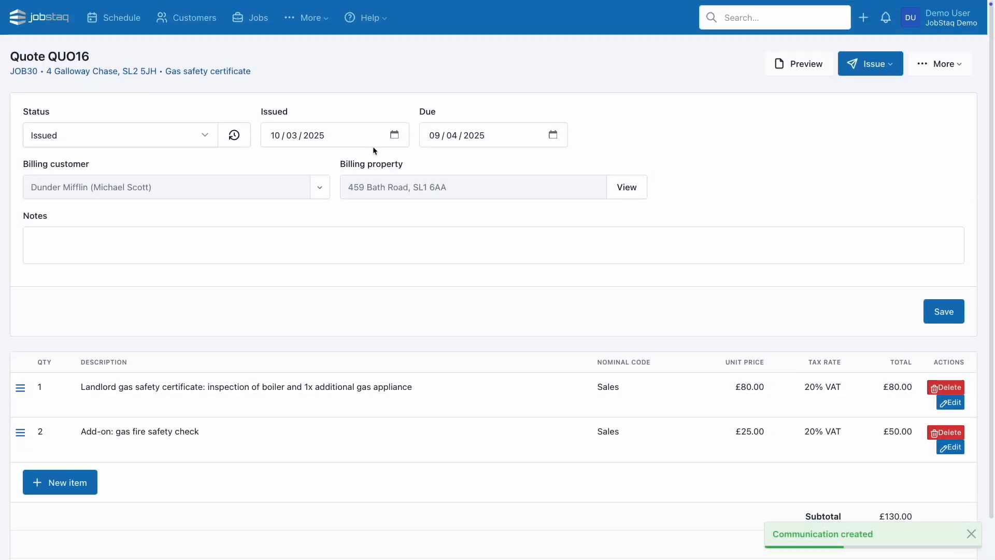
Accept QUO16 in the customer portal, confirm it, and check the acceptance notification.
click(139, 69)
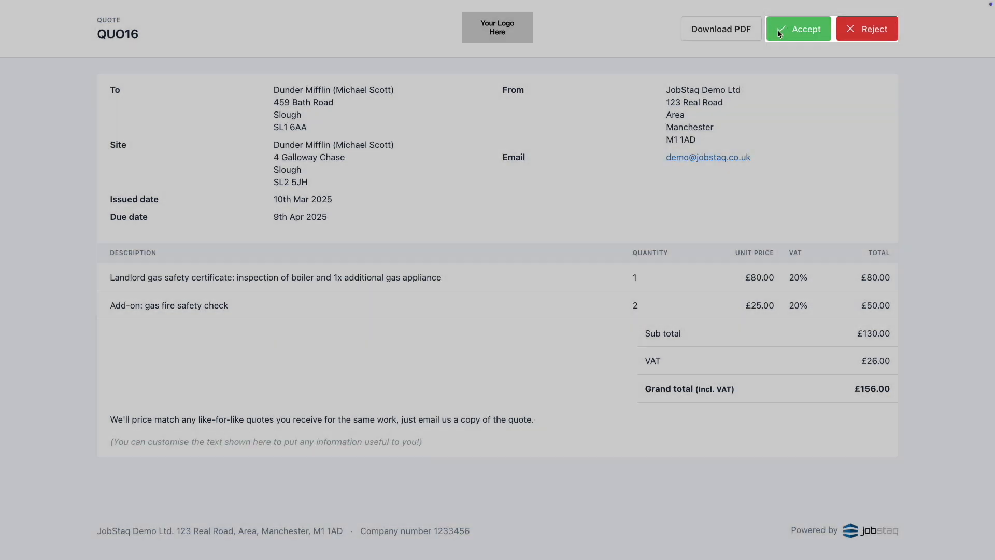
click(777, 30)
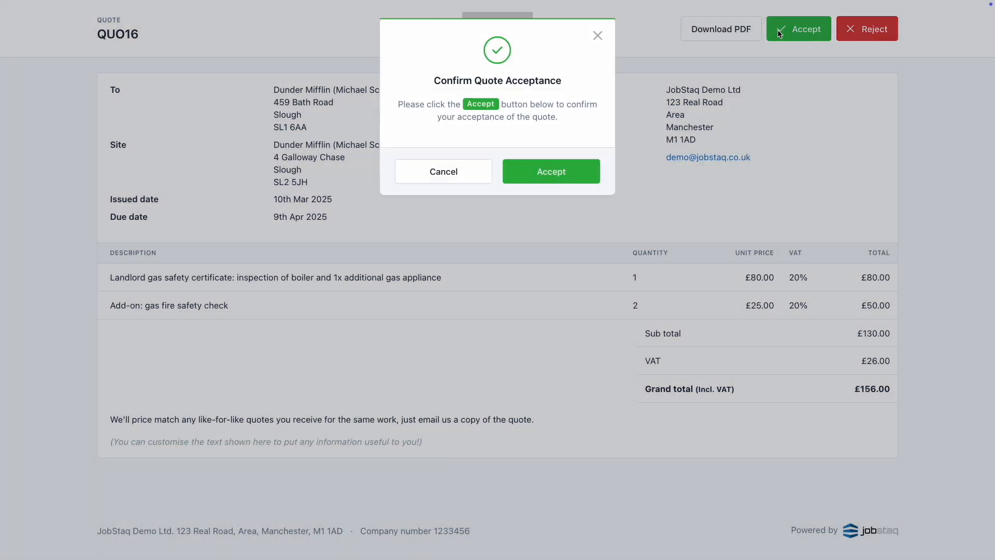
click(536, 181)
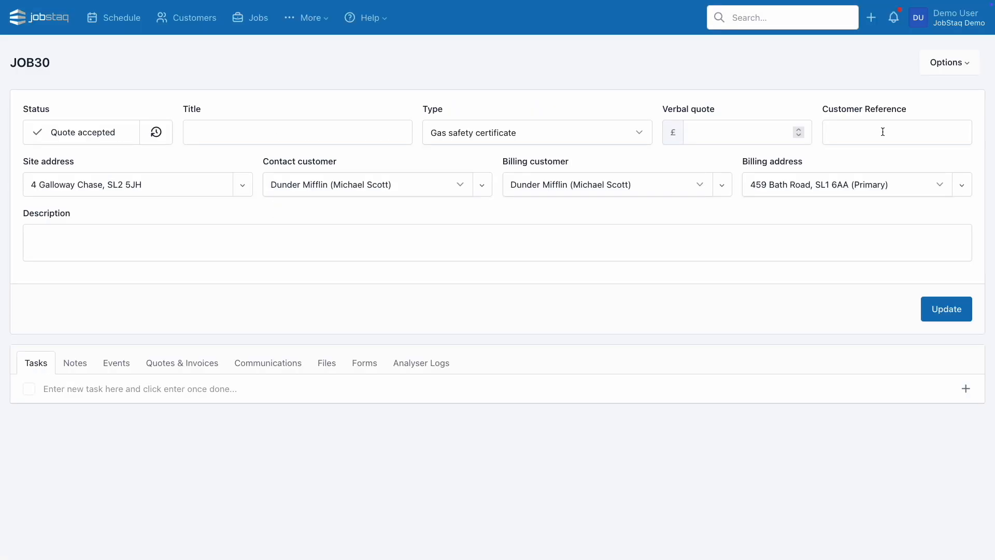
click(895, 18)
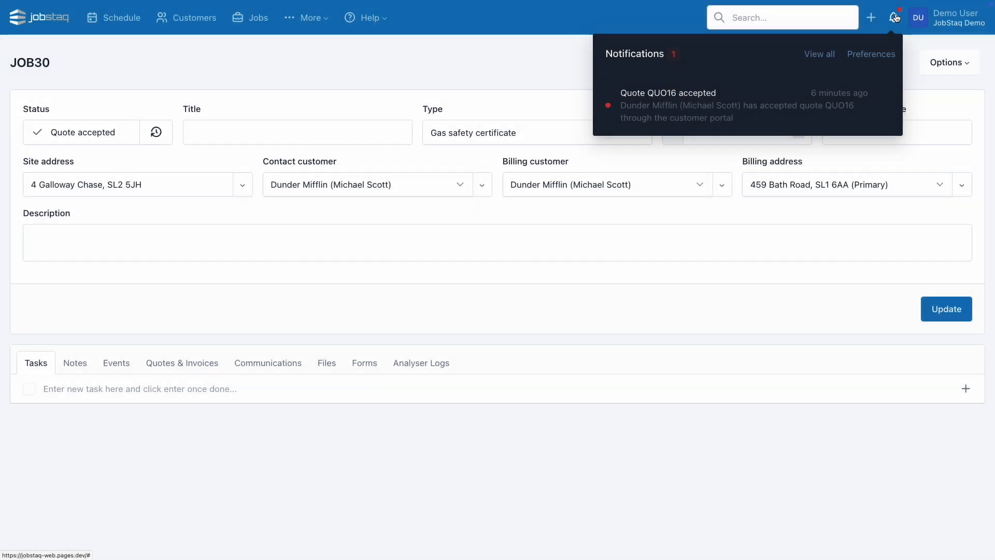
click(742, 95)
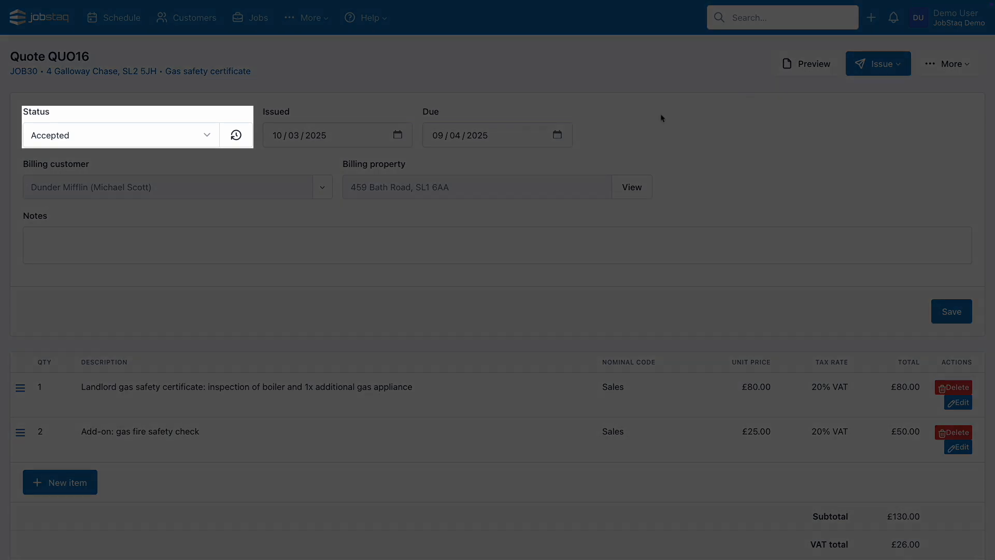
click(235, 71)
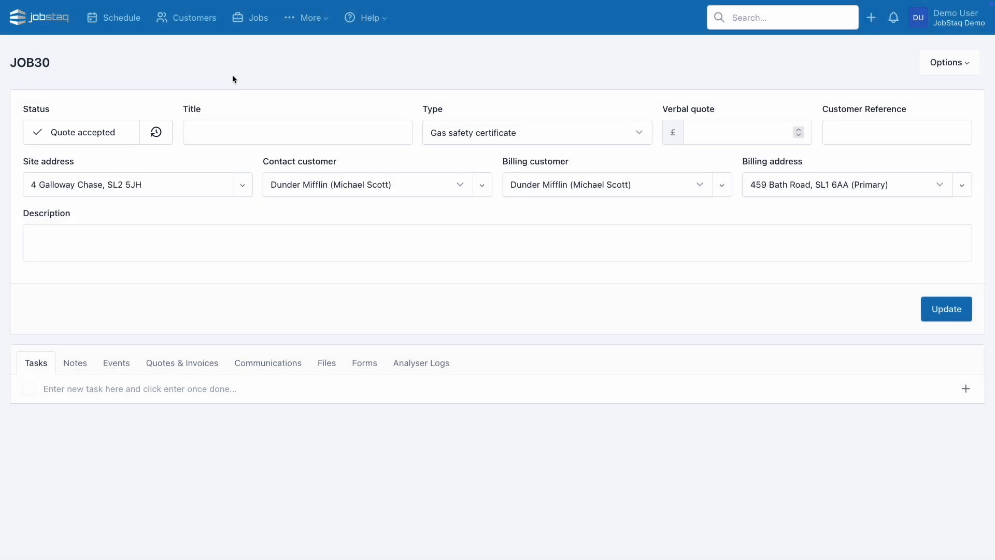
From JOB30's Events tab, open the schedule calendar to book an event.
click(129, 374)
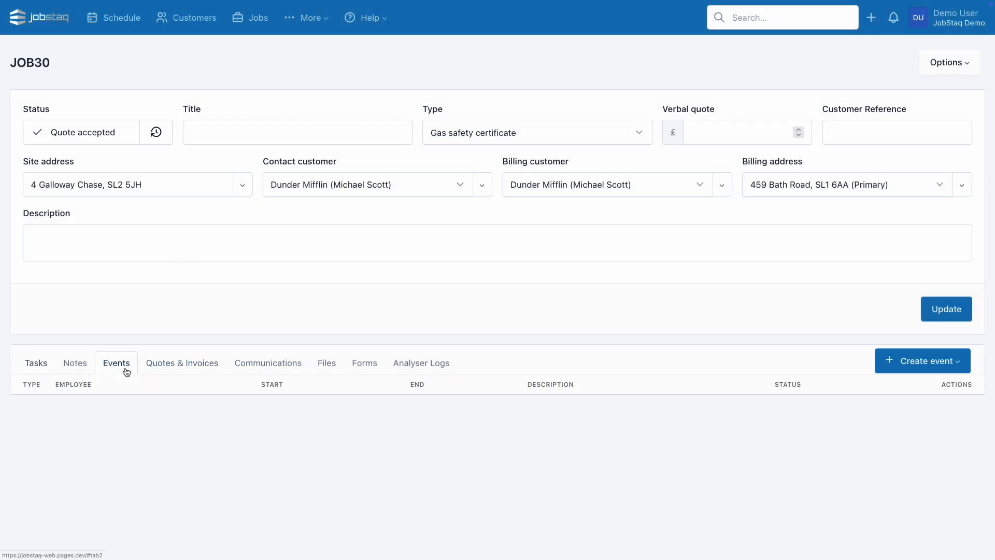
click(943, 374)
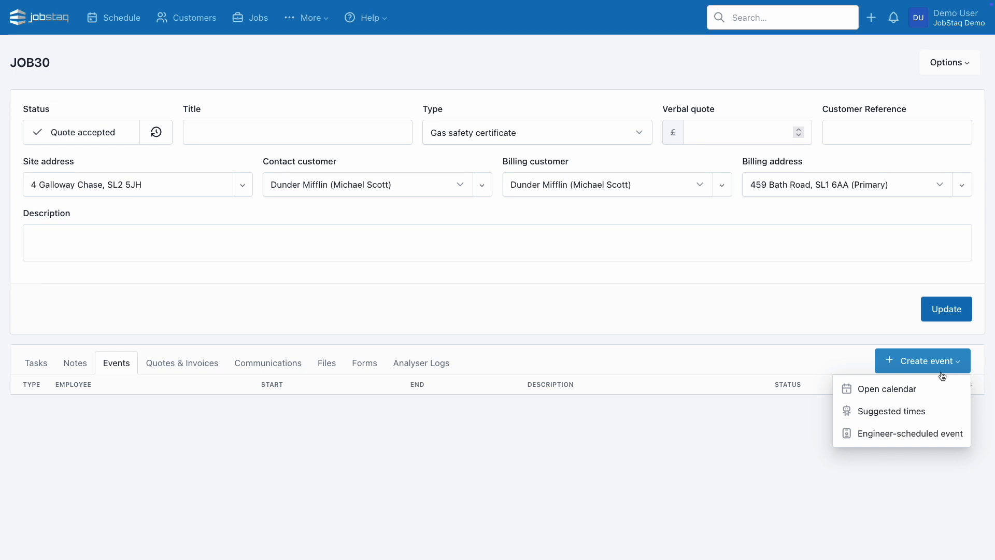
click(920, 389)
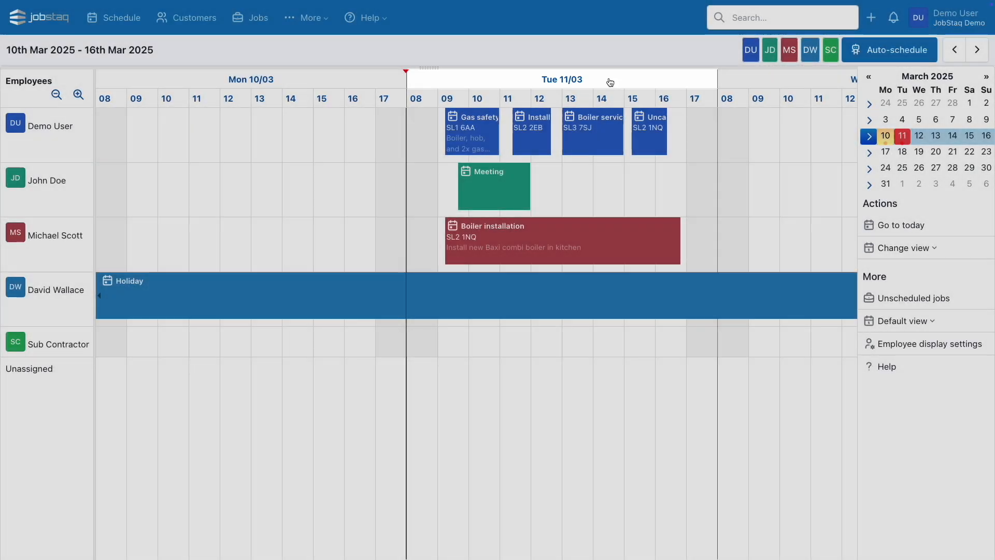
Switch the schedule to the Tue 11/03 day view with its job-location map.
click(608, 81)
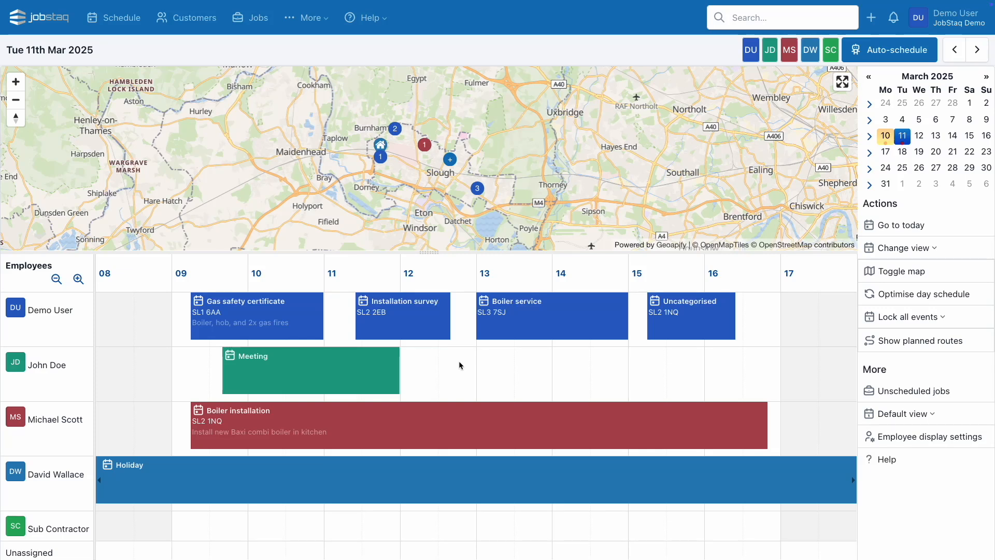
Create a 12:35–14:20 callout event for the customer on 11/03/2025 in the second employee's row.
click(446, 360)
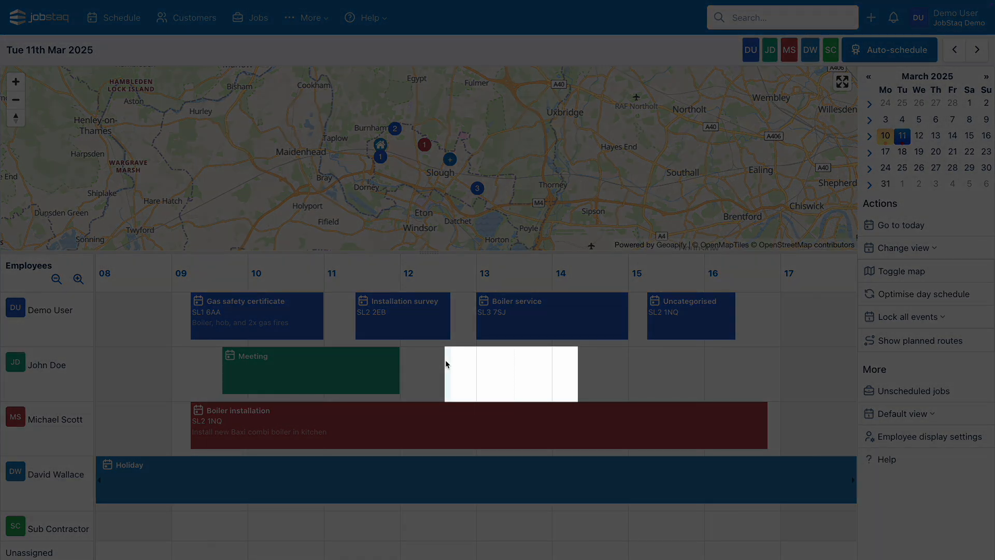
drag(445, 360, 571, 366)
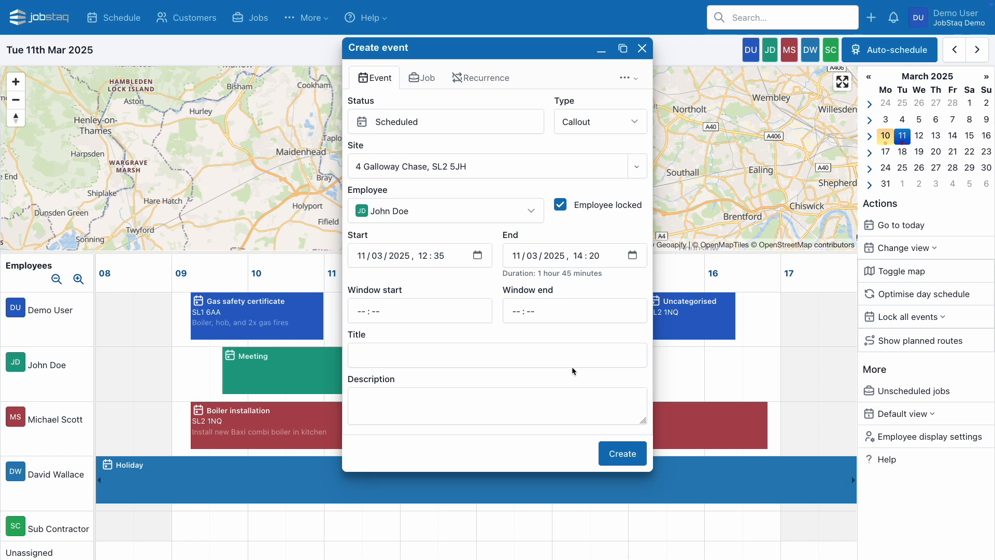
click(615, 451)
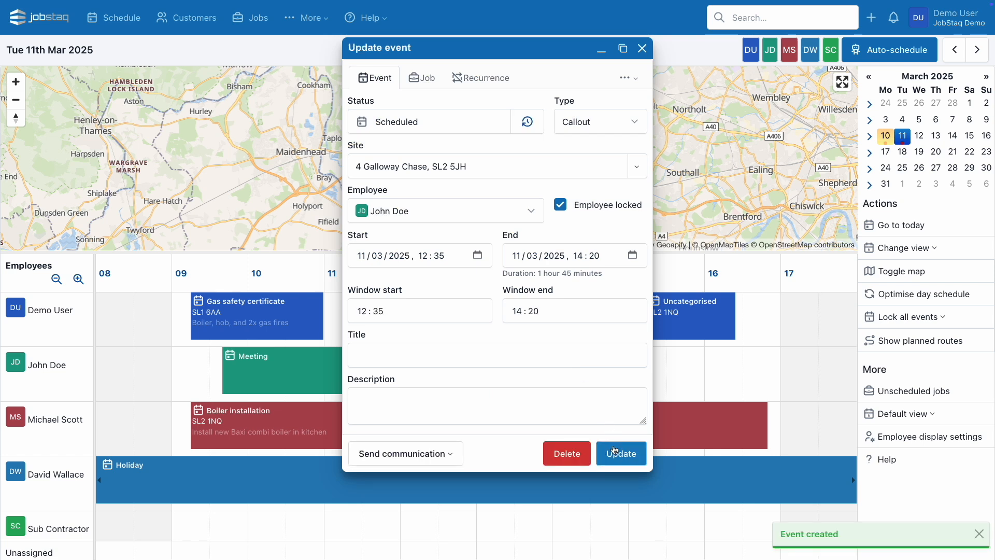
click(438, 454)
Email the customer using the 'Event booking confirmation' template and send it.
click(418, 343)
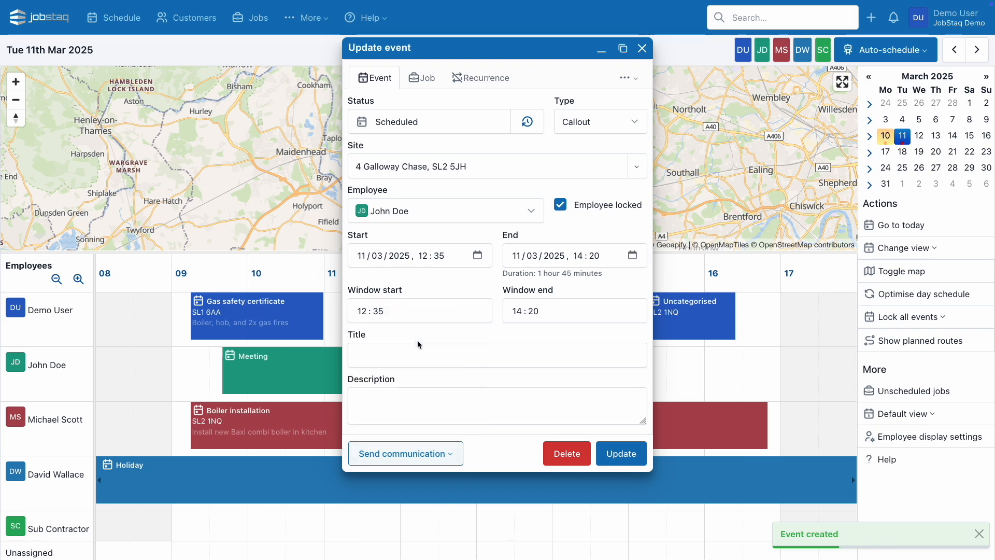
click(413, 156)
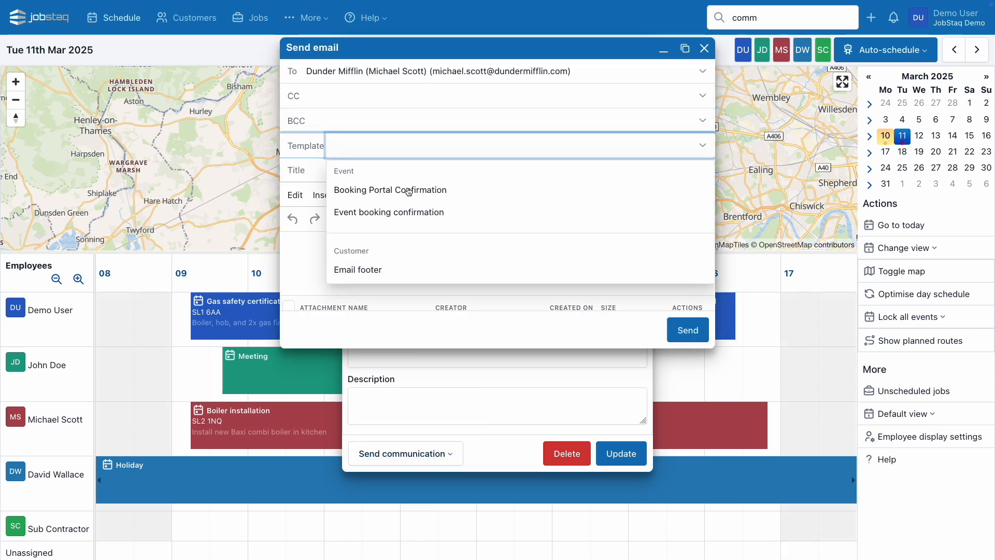
click(403, 213)
scroll(402, 213, down, 5)
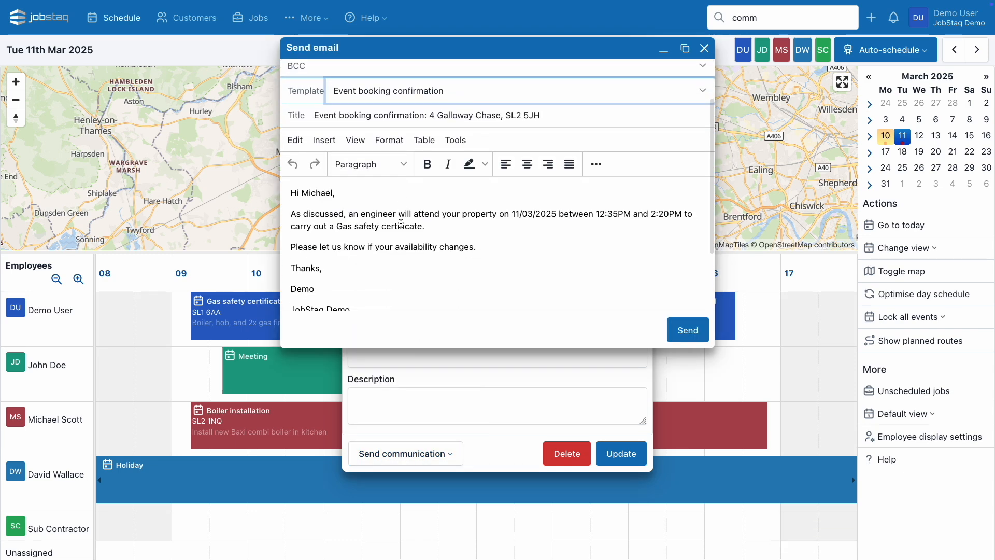
scroll(401, 224, down, 1)
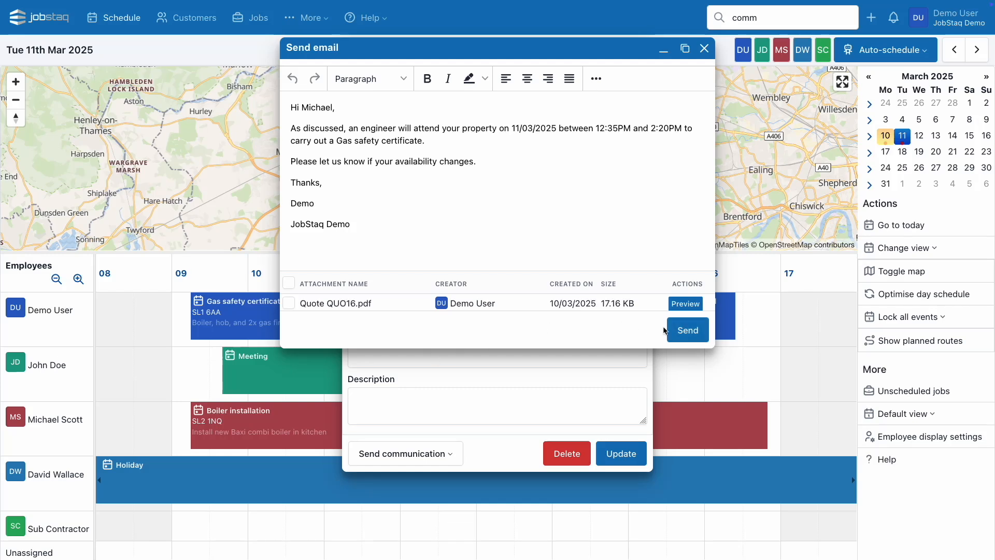
click(695, 330)
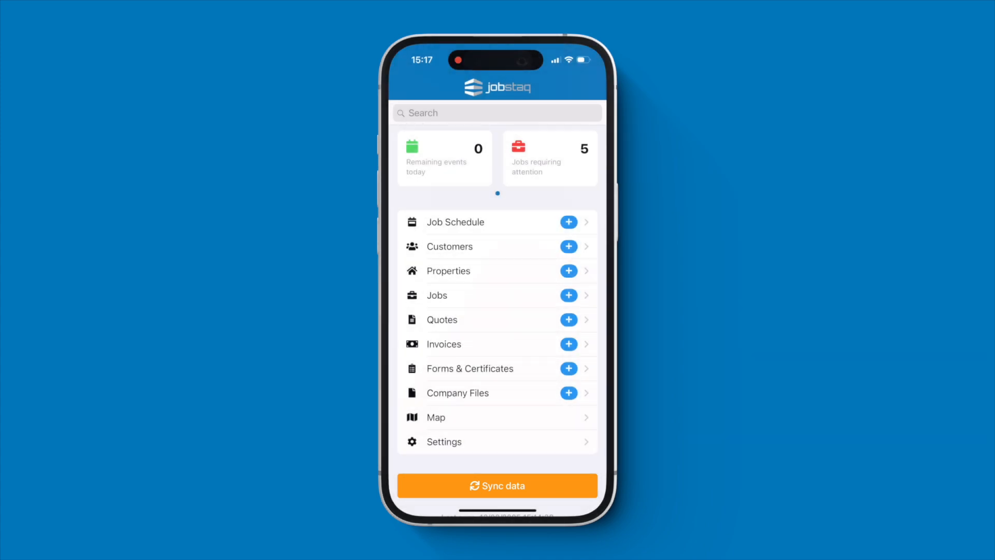
Open the 12:35 gas safety certificate job JOB30 from the Job Schedule and review its summary.
click(456, 223)
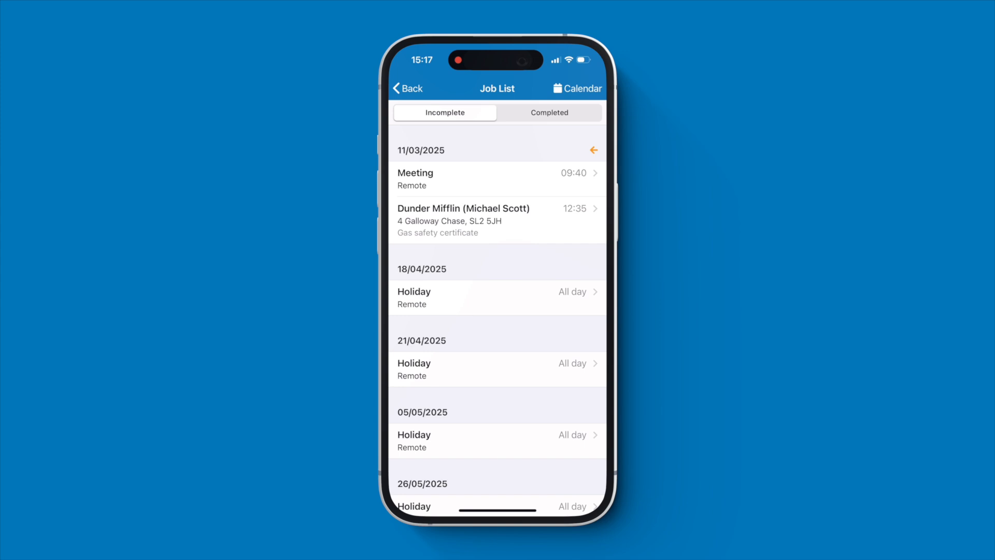
click(497, 220)
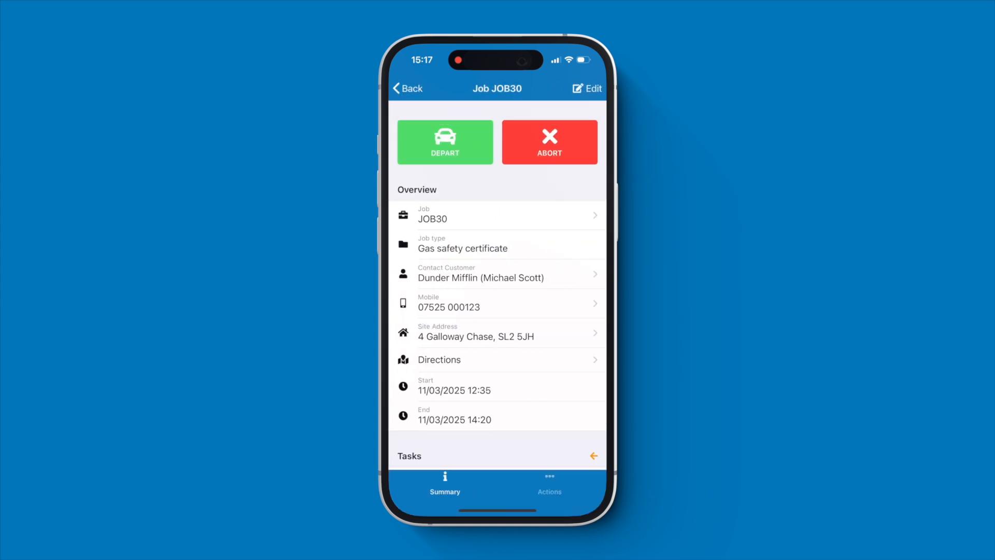
scroll(496, 289, down, 3)
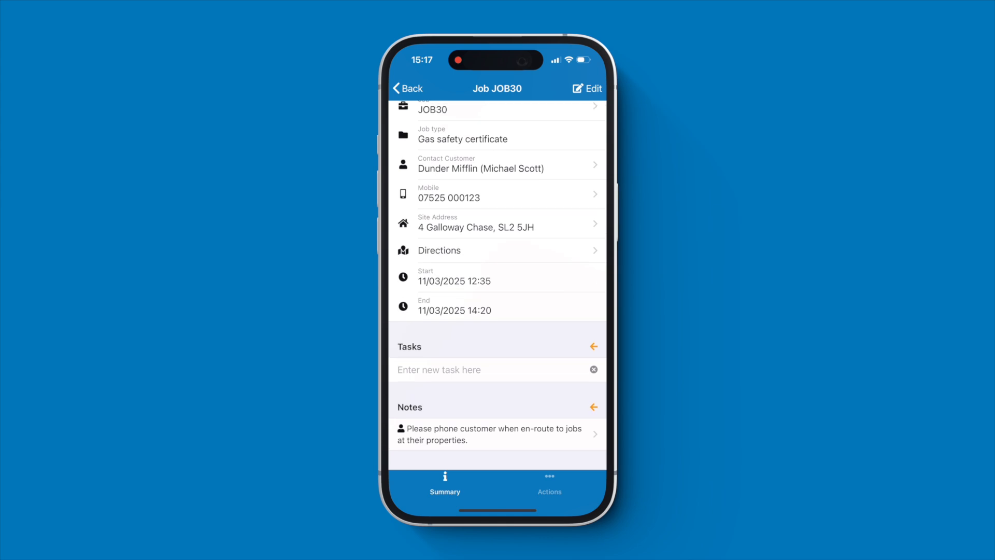
scroll(496, 289, up, 3)
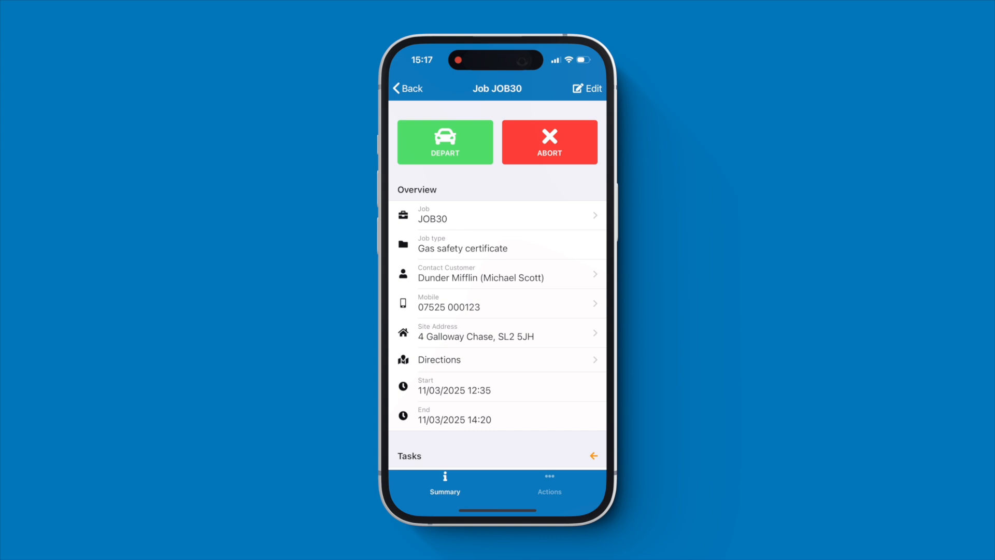
Record departure and then arrival on site for JOB30, and show its job actions.
click(446, 142)
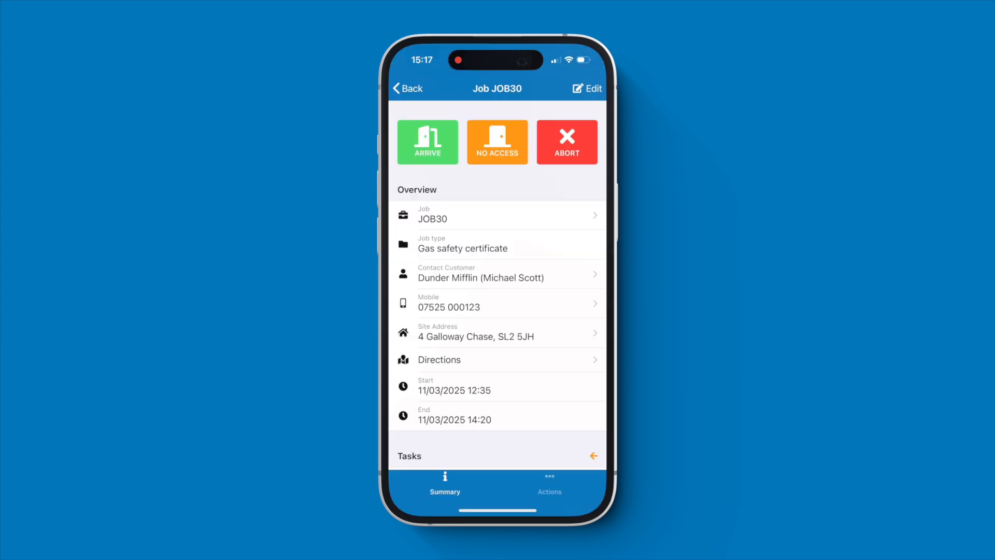
click(428, 143)
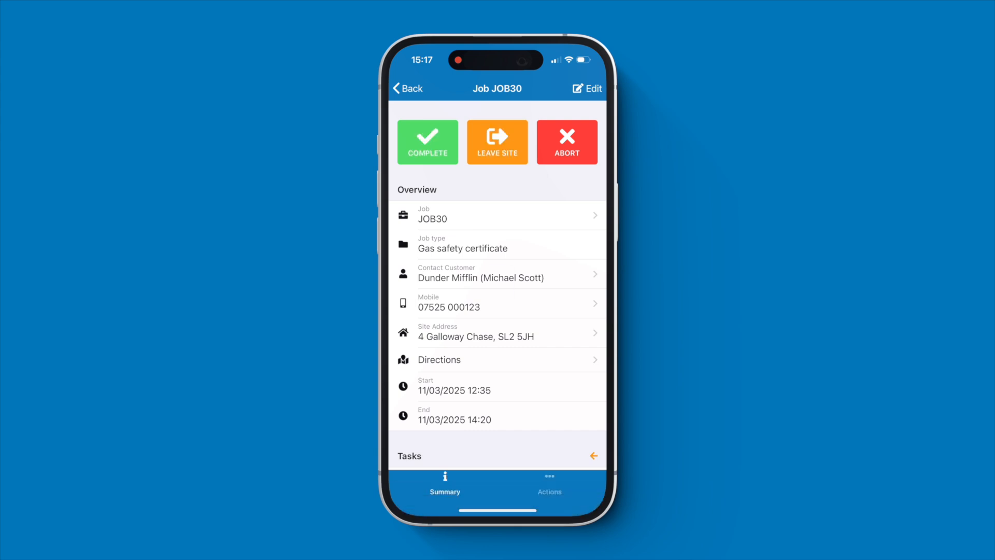
click(550, 483)
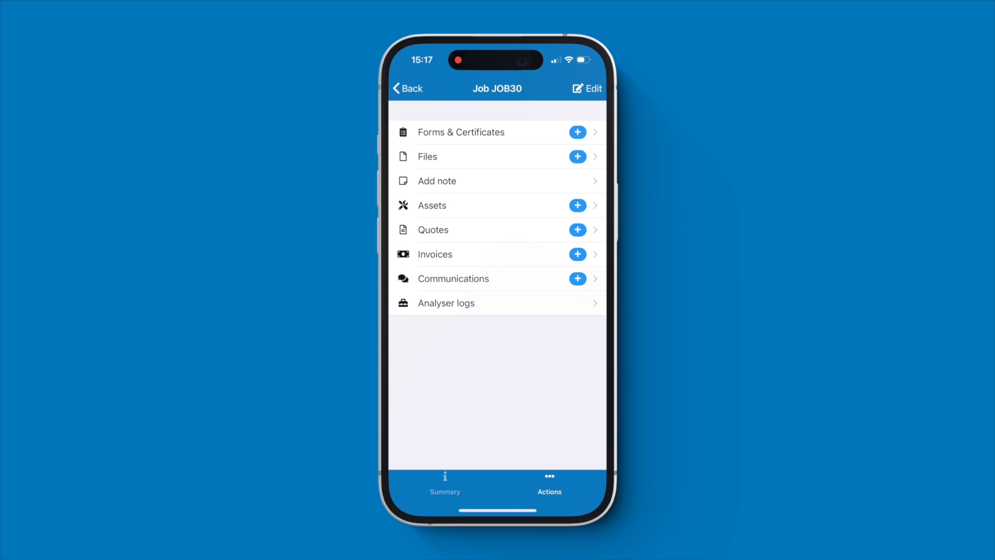
Attach the boiler photo IMG_7062.jpeg from the photo library to JOB30 and save it.
click(577, 156)
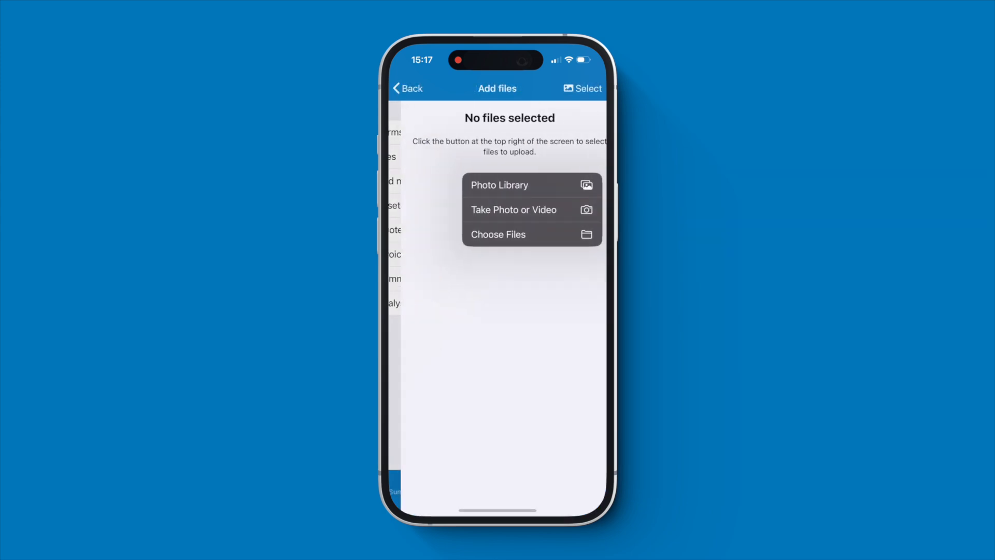
click(518, 182)
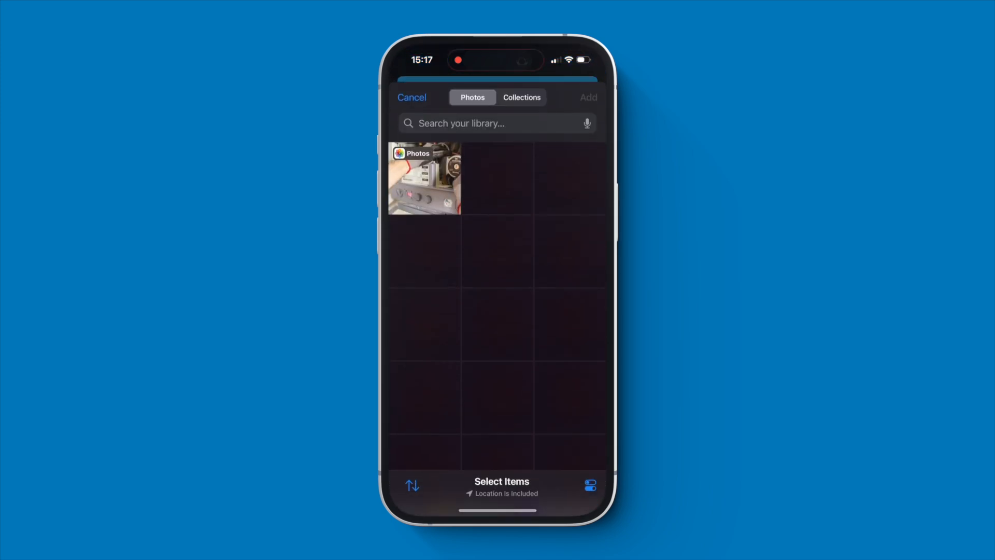
click(425, 178)
click(589, 98)
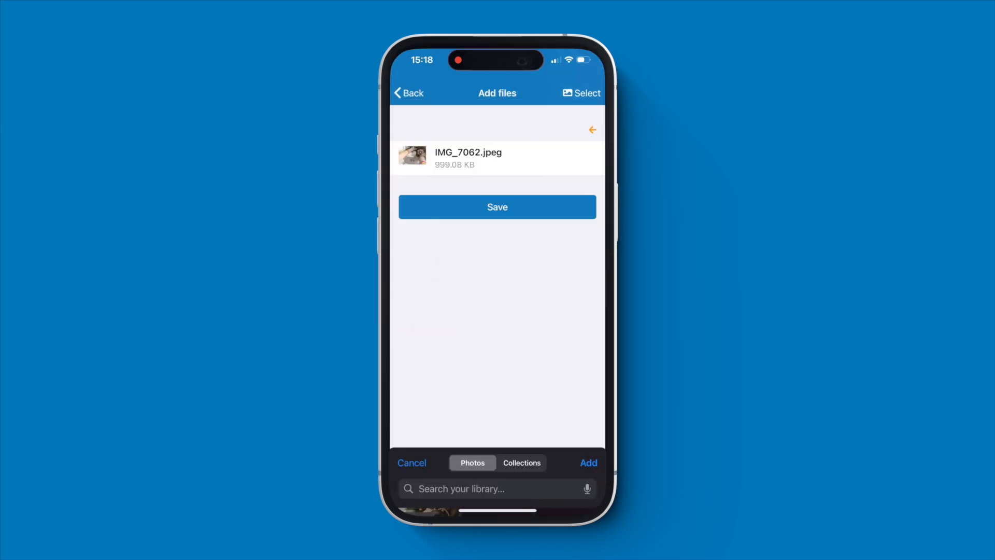
click(498, 204)
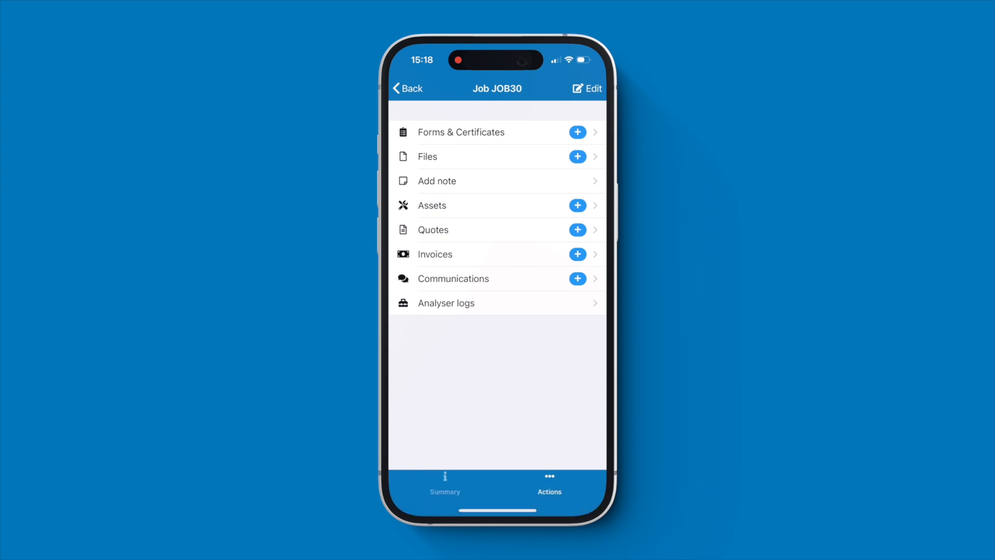
click(461, 133)
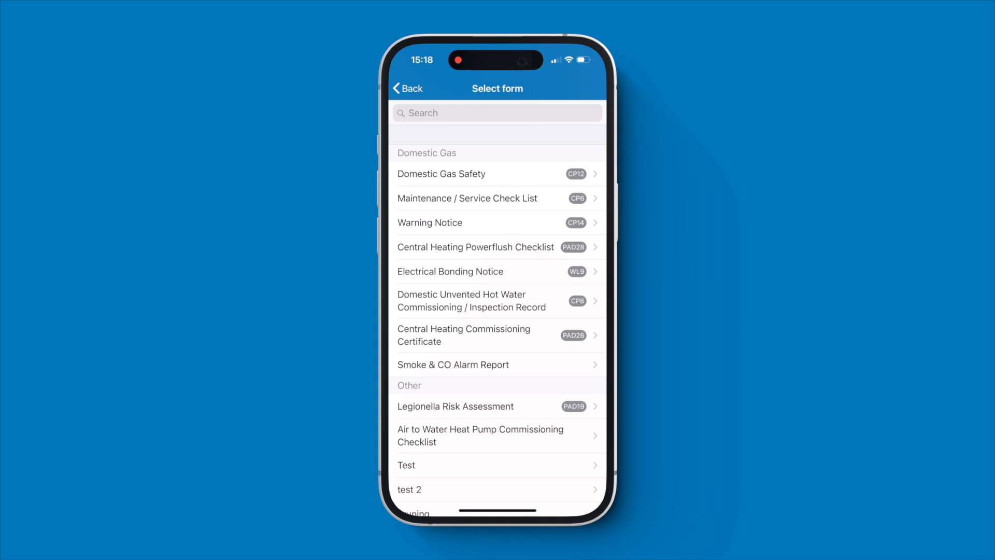
Start a Domestic Gas Safety form with the first pressure unit and add a new asset.
click(461, 174)
click(430, 182)
click(497, 483)
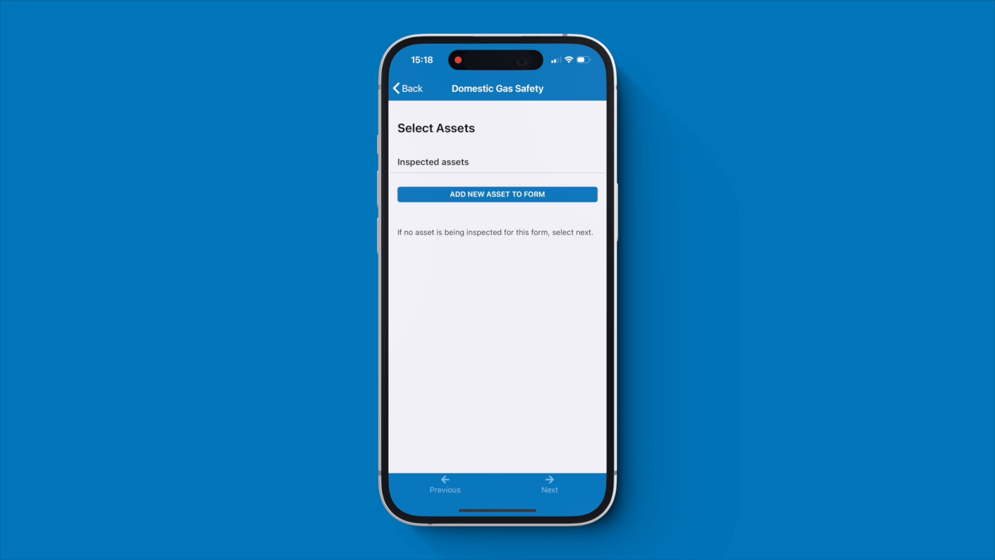
click(497, 194)
click(436, 178)
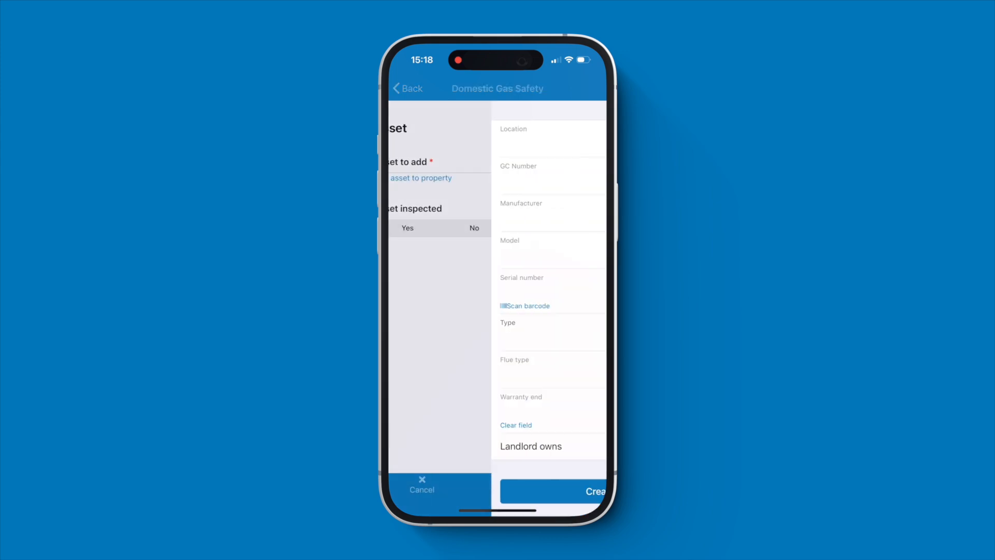
Create the Kitchen Baxi Duotec combi boiler asset with GC number, mark it visually inspected, and continue.
click(497, 141)
text(Kitchen)
click(492, 175)
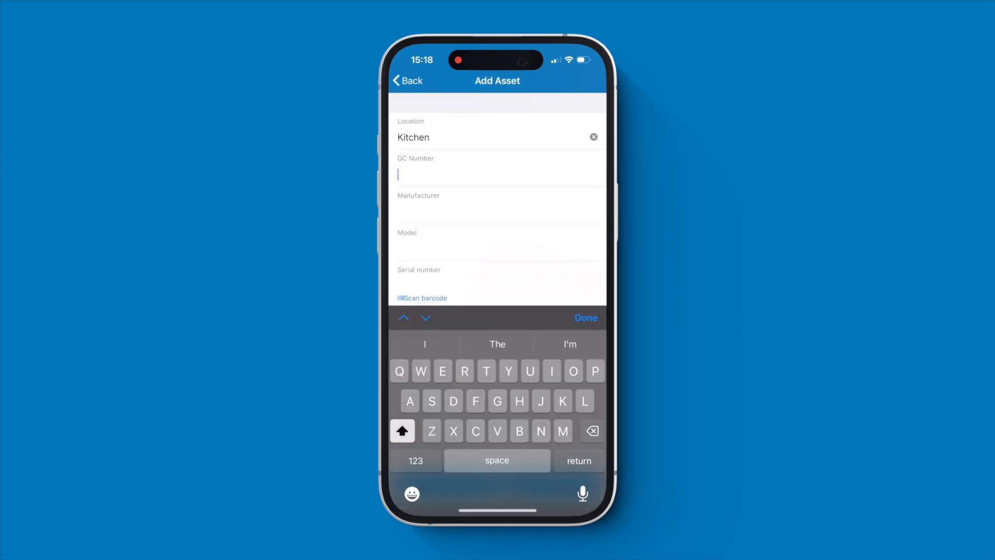
text(4707555)
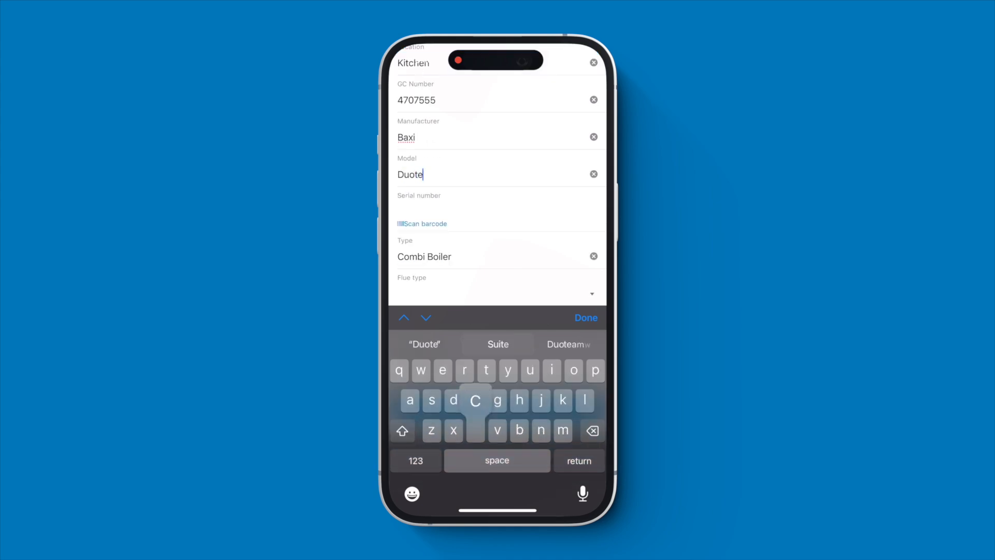
text(c)
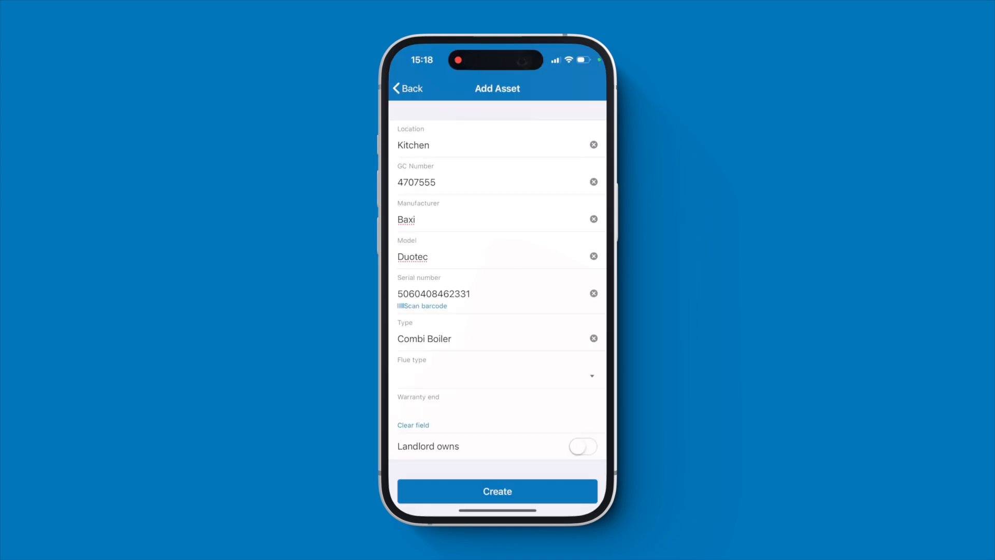
click(498, 410)
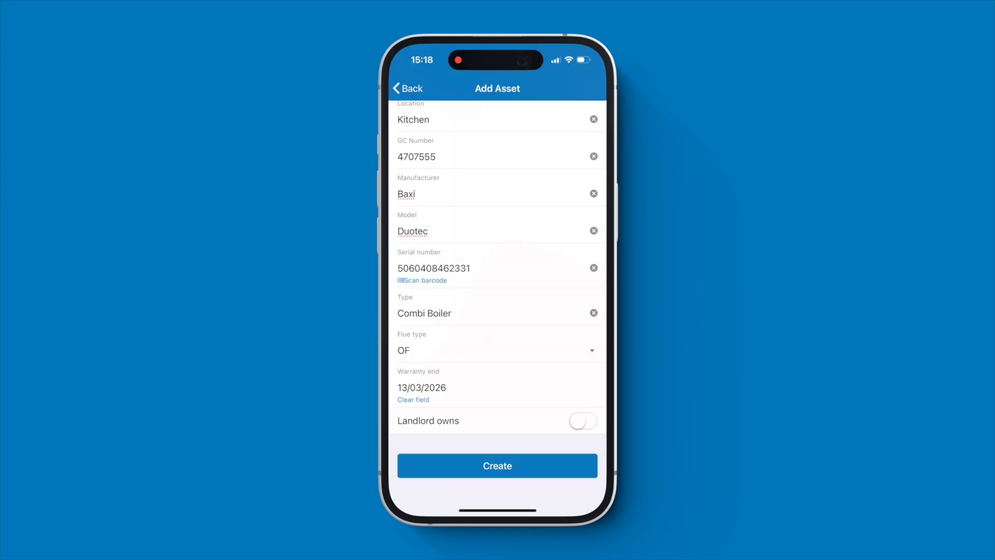
click(498, 465)
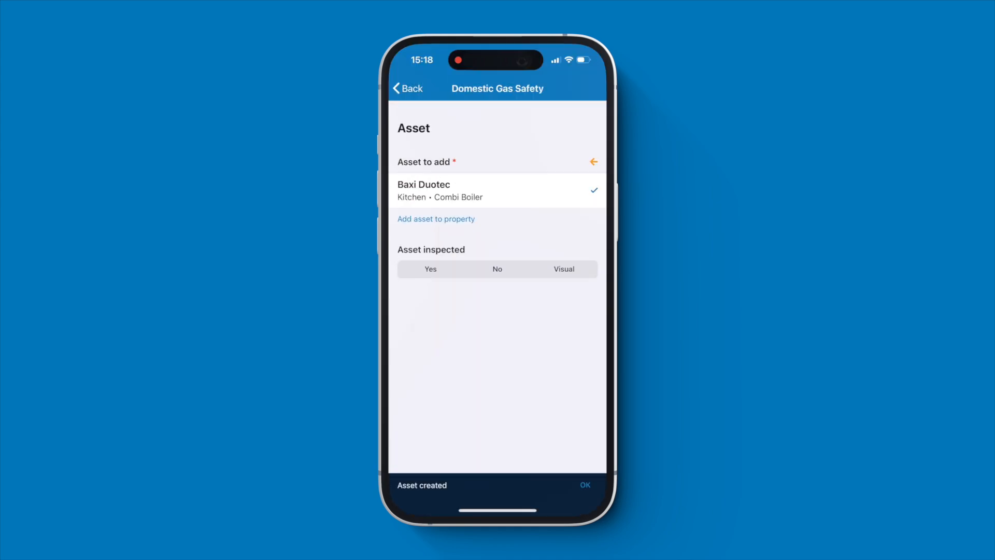
click(564, 269)
click(550, 484)
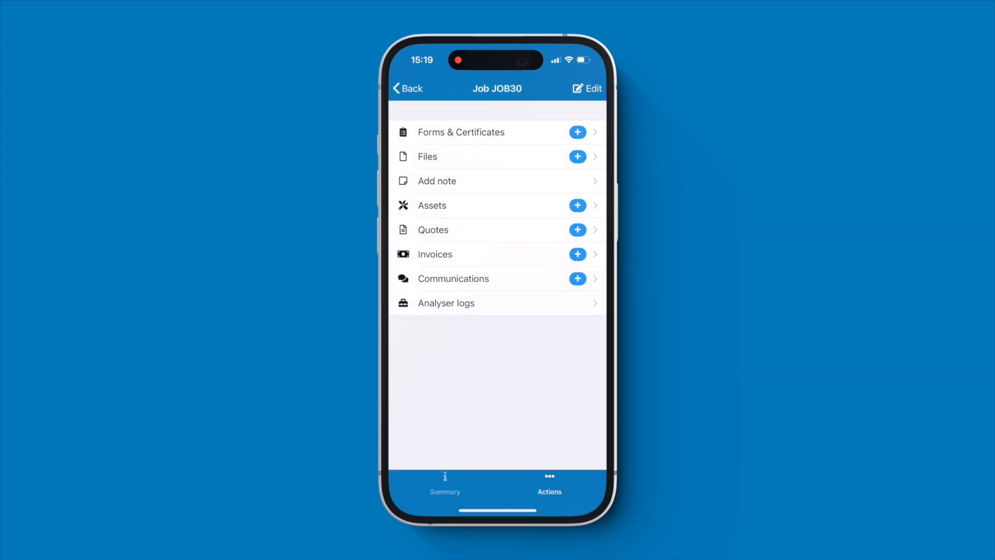
Add the note 'Unable to access gas fires' to JOB30.
click(437, 181)
click(493, 181)
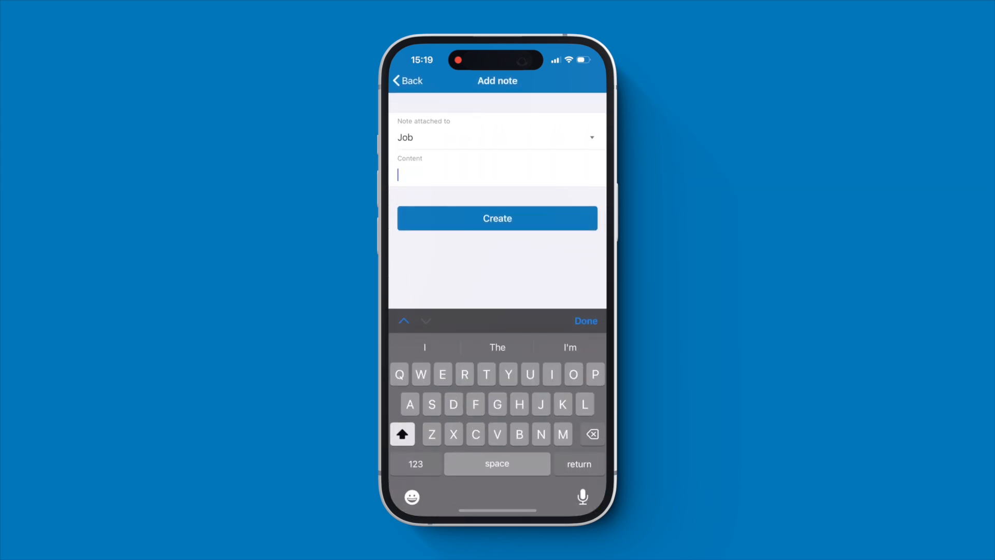
text(Unable to acce)
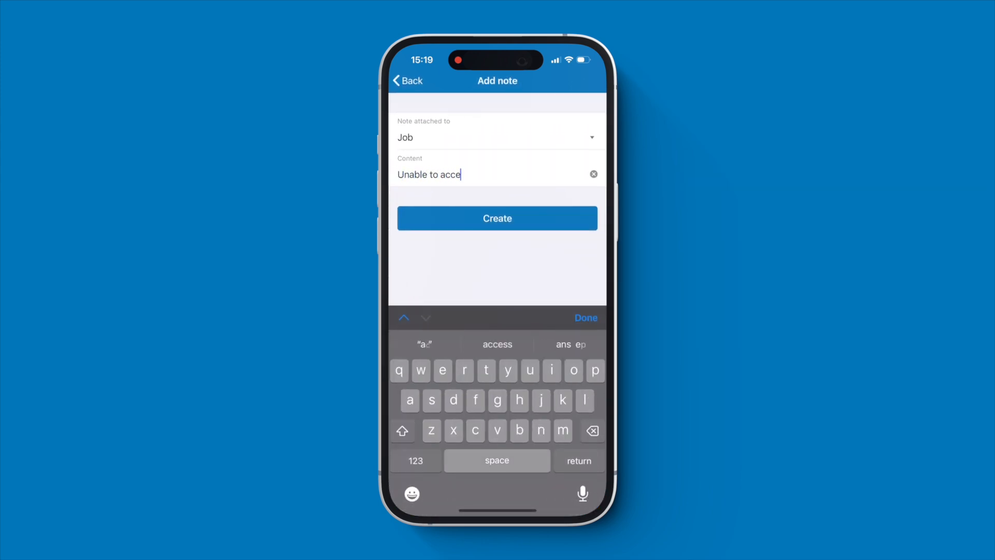
text(ss gas fires)
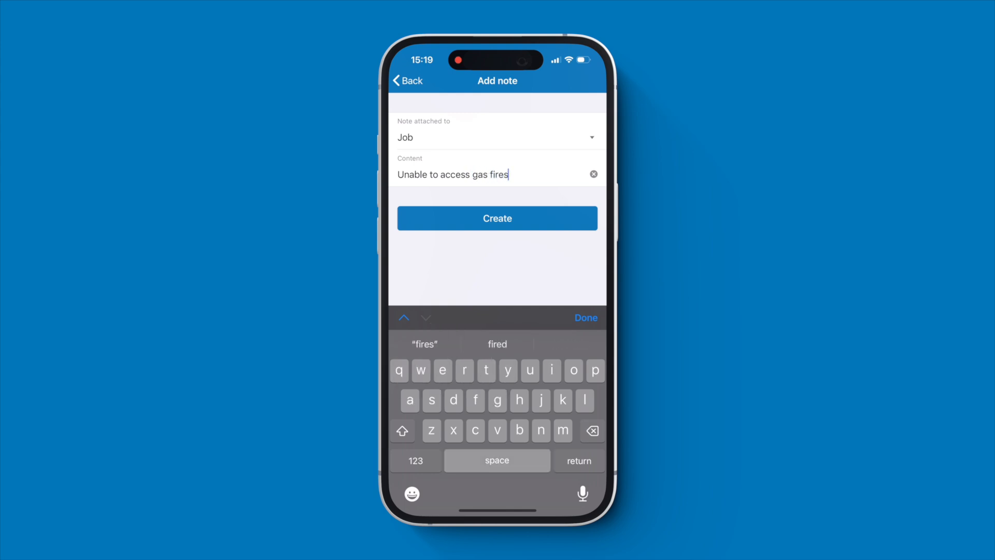
click(498, 218)
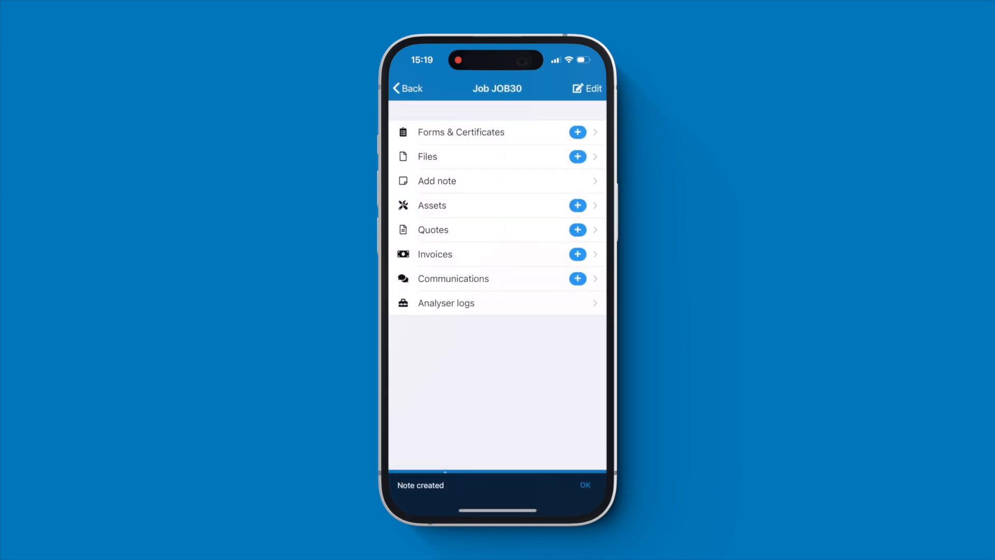
Back on the JOB30 summary, mark the job complete and skip the comments.
click(446, 483)
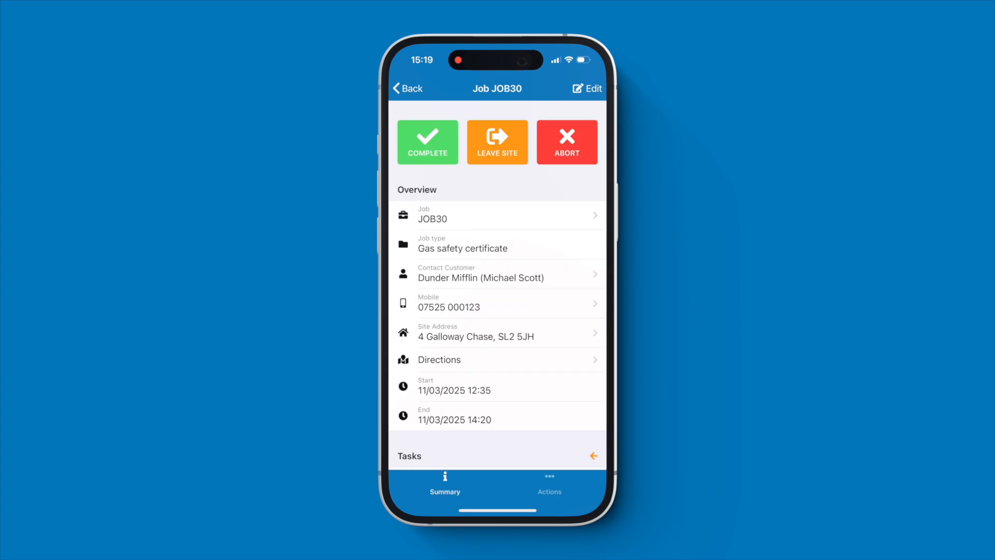
scroll(498, 284, down, 3)
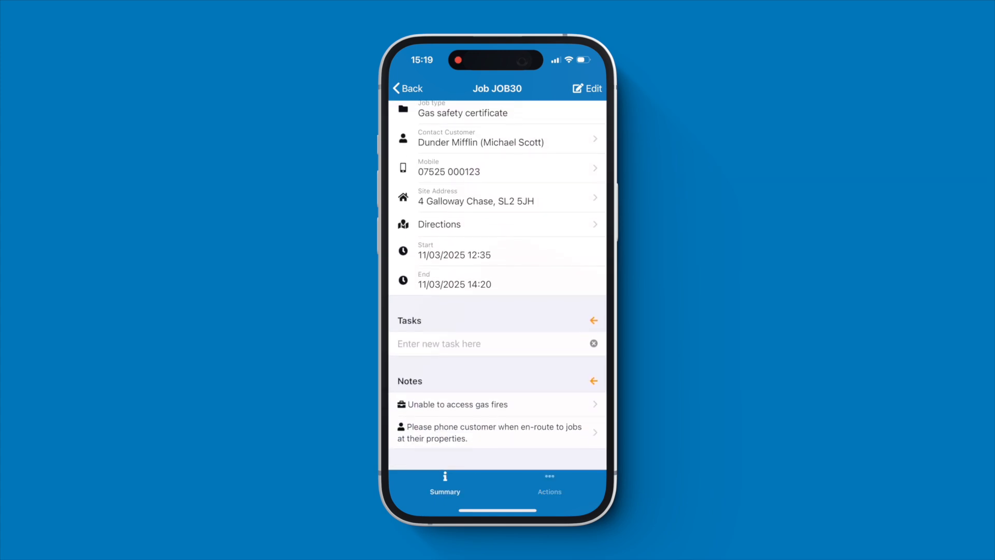
scroll(498, 285, up, 3)
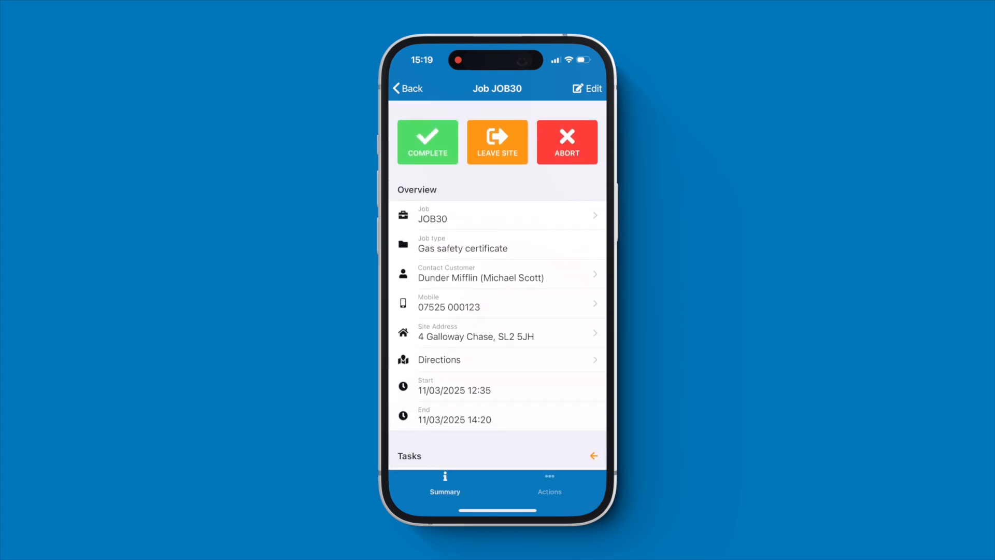
click(428, 142)
click(535, 318)
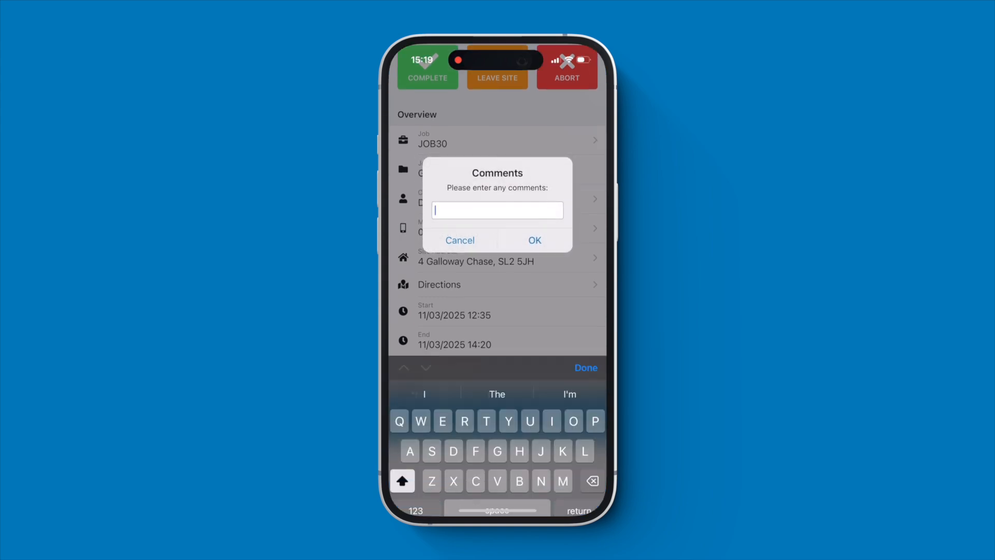
click(534, 202)
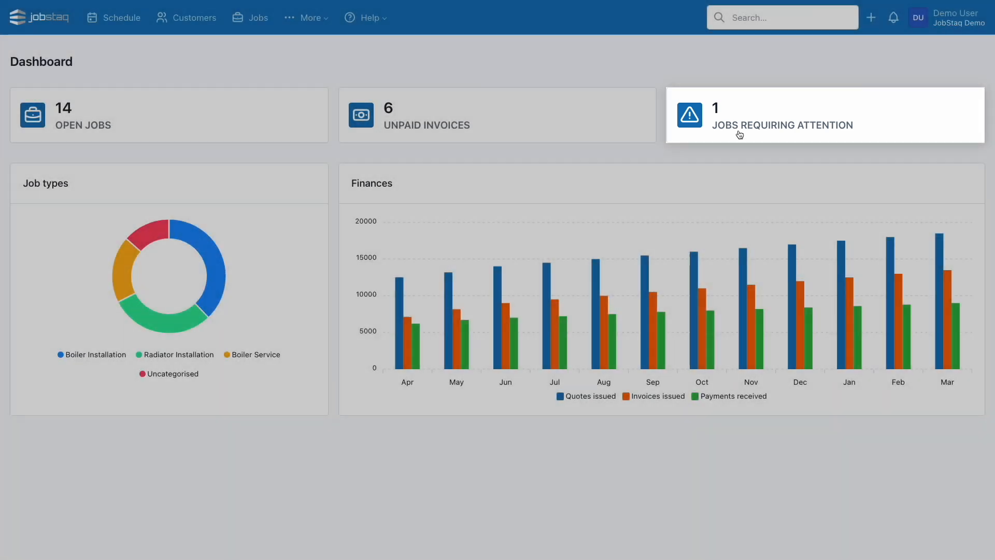
Open JOB30 from Jobs Requiring Attention and check its Notes and Files tabs.
click(738, 134)
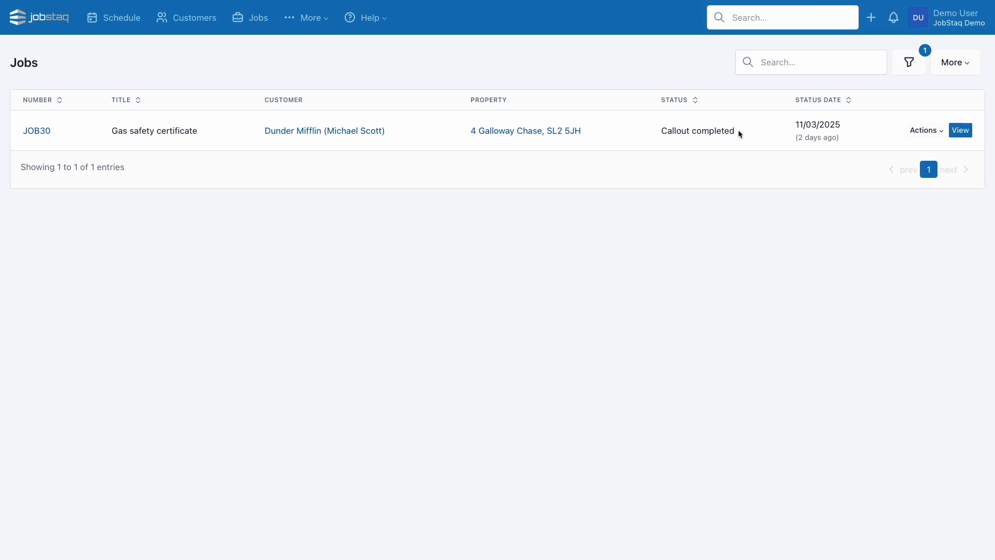
click(955, 130)
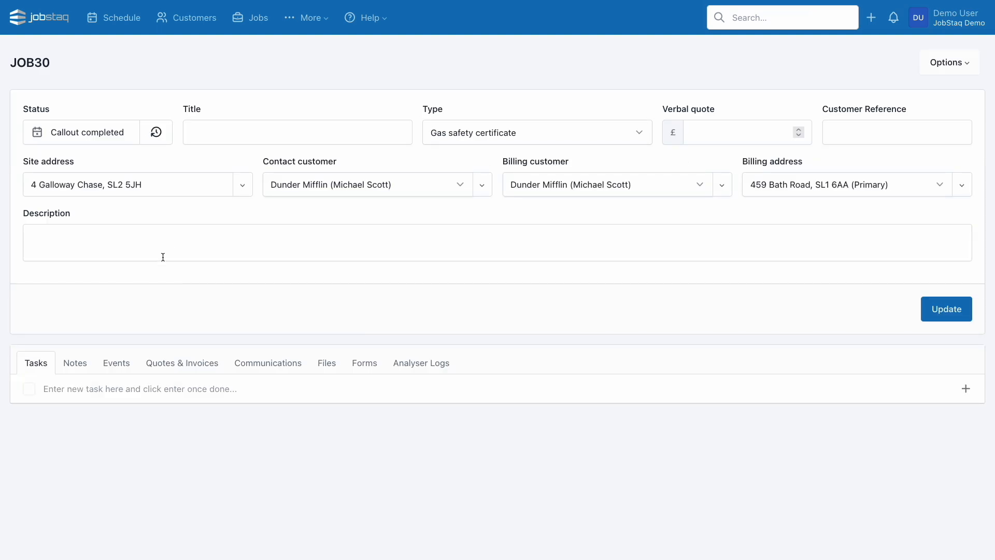
click(75, 362)
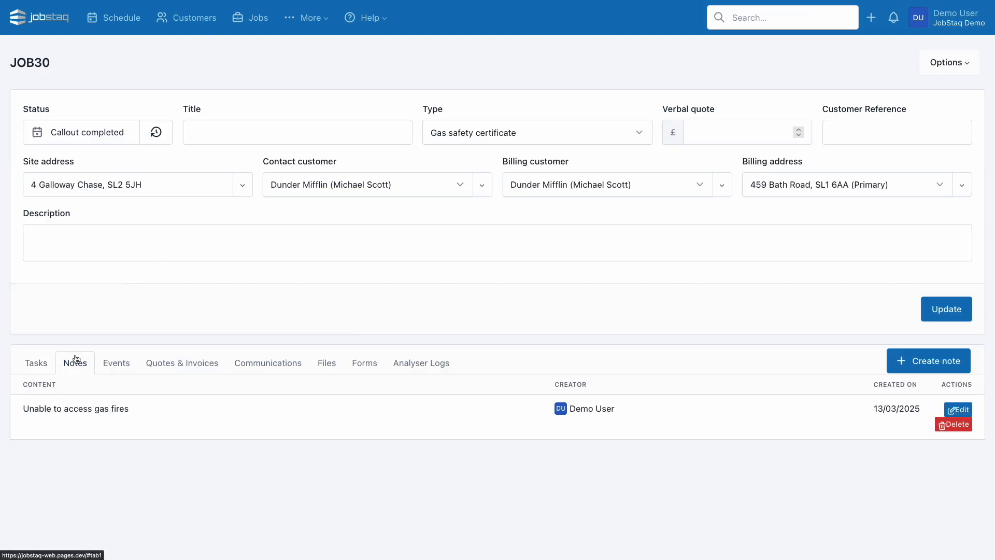
click(322, 364)
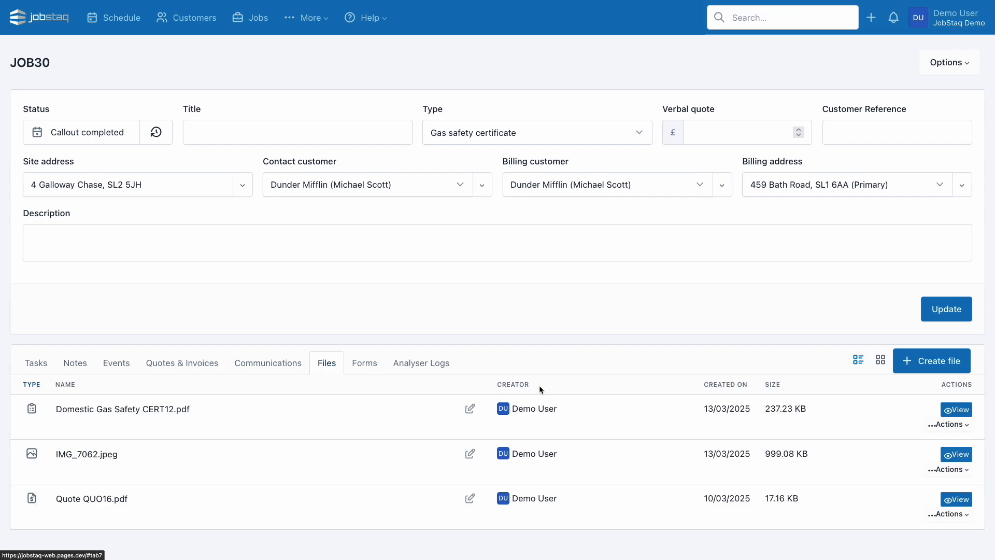
View the CERT12.pdf certificate and IMG_7062.jpeg photo, then show the job's quotes and invoices.
click(963, 413)
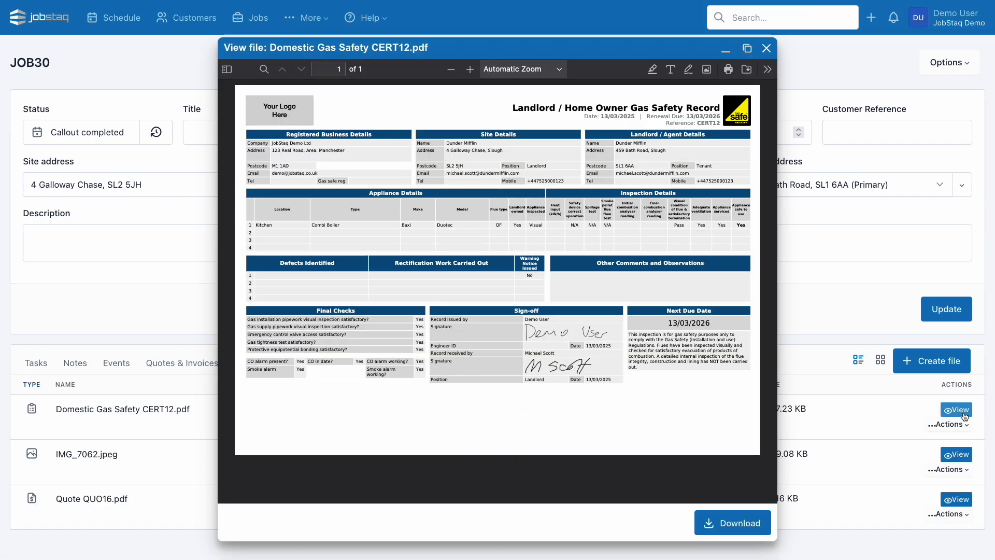
click(767, 51)
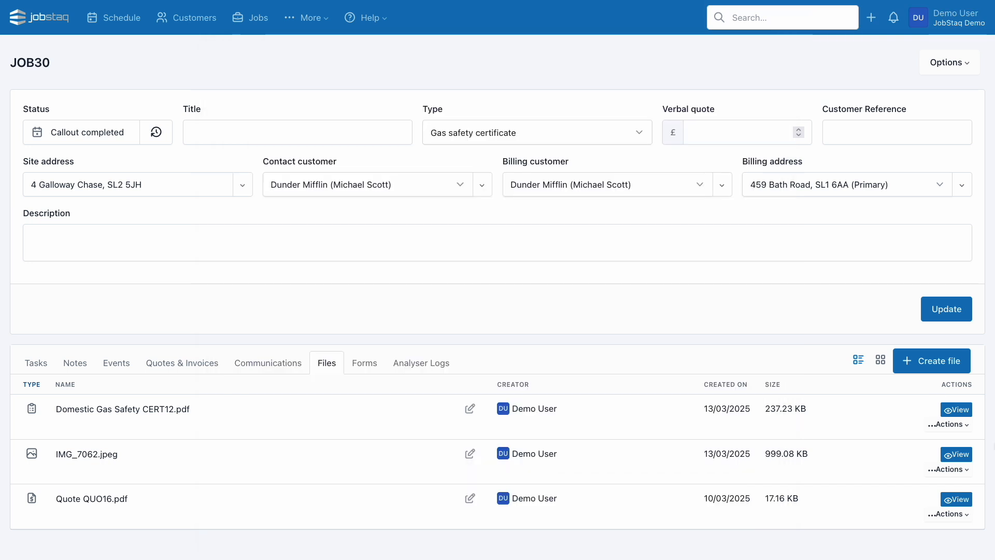
click(957, 454)
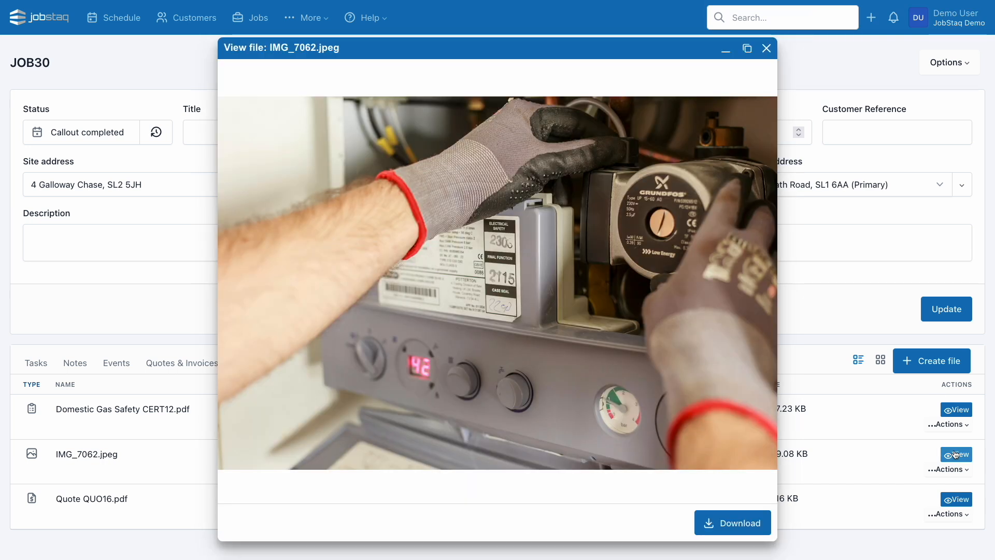
click(767, 49)
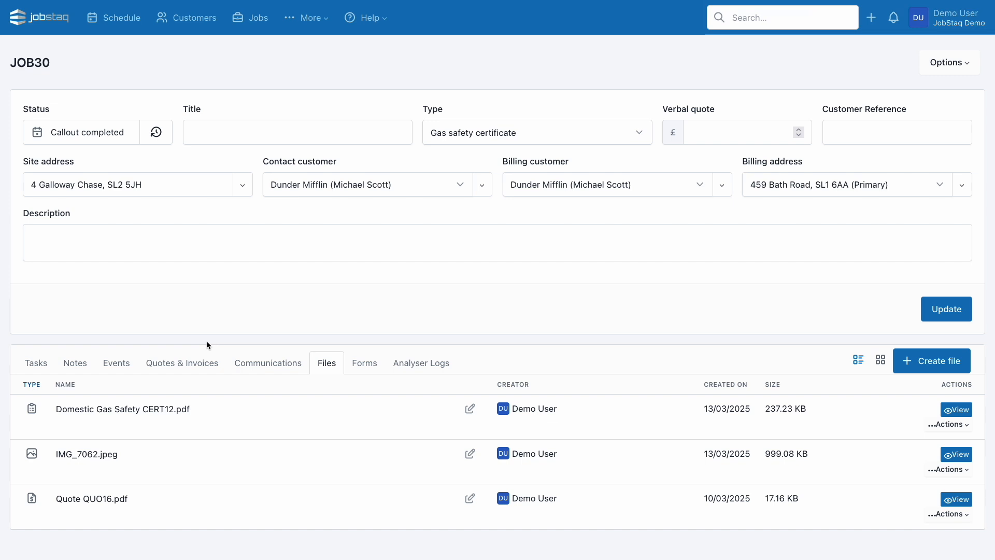
click(196, 361)
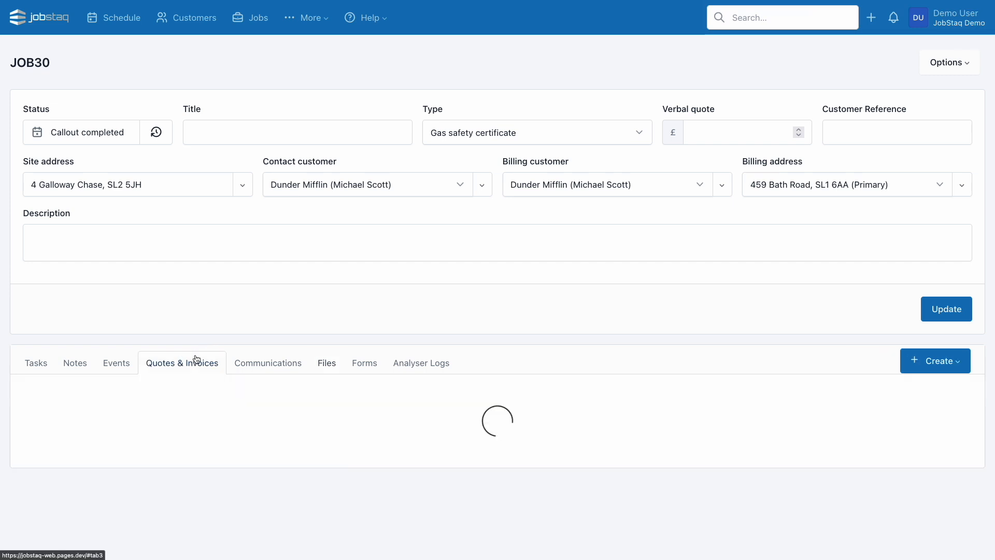
Create invoice INV15 for JOB30 with line items copied from quote QUO16.
click(914, 364)
click(902, 409)
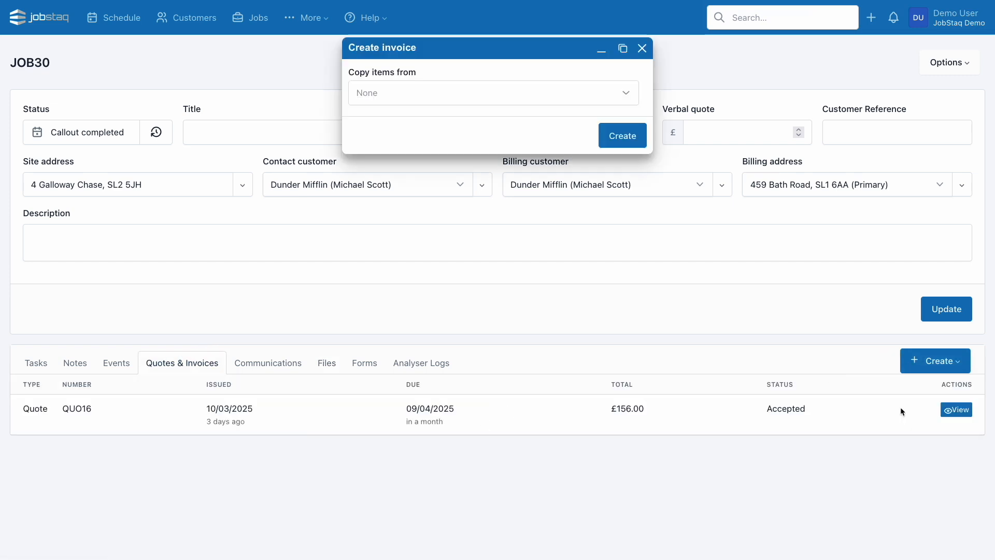
click(483, 99)
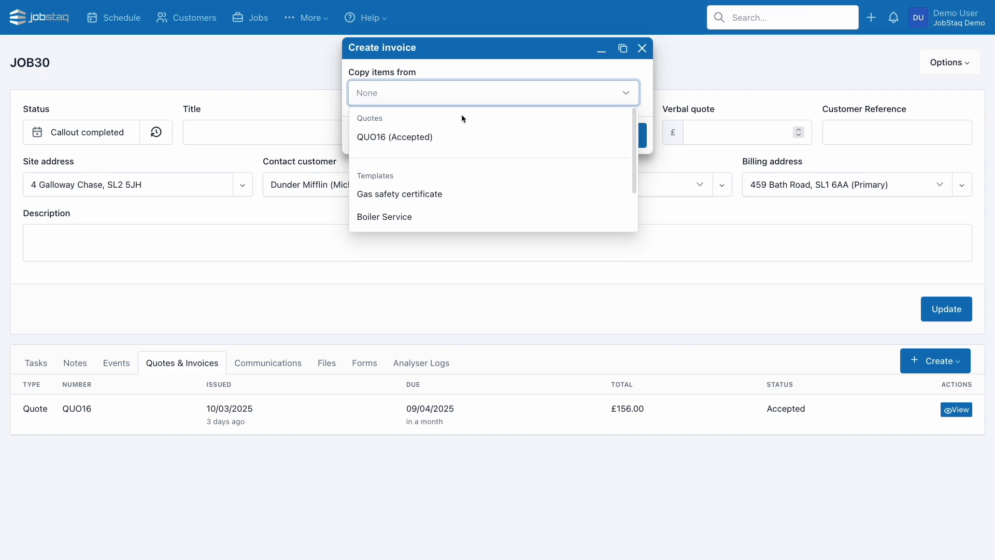
click(445, 134)
click(607, 138)
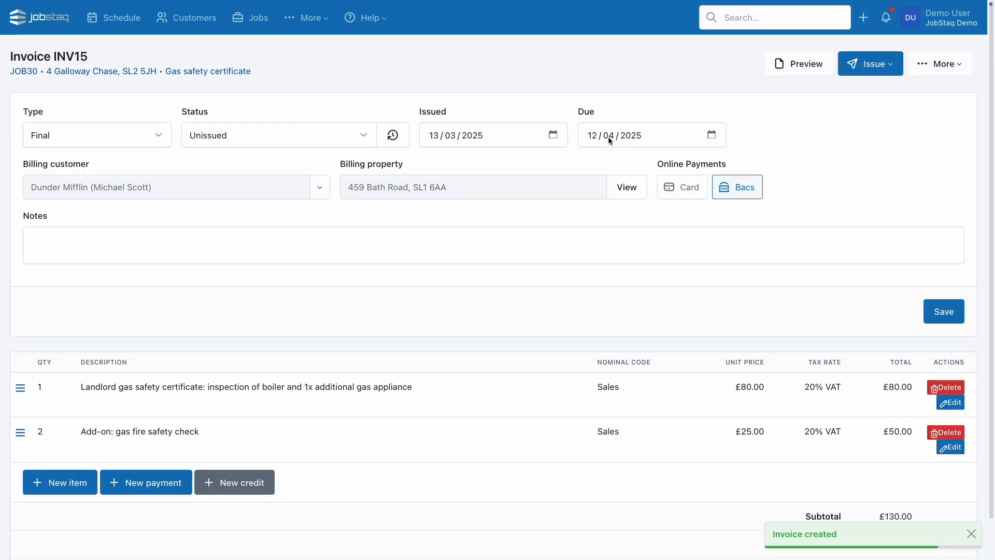
Delete the gas fire safety check line, leaving £96.00, and preview the invoice PDF.
scroll(608, 136, down, 1)
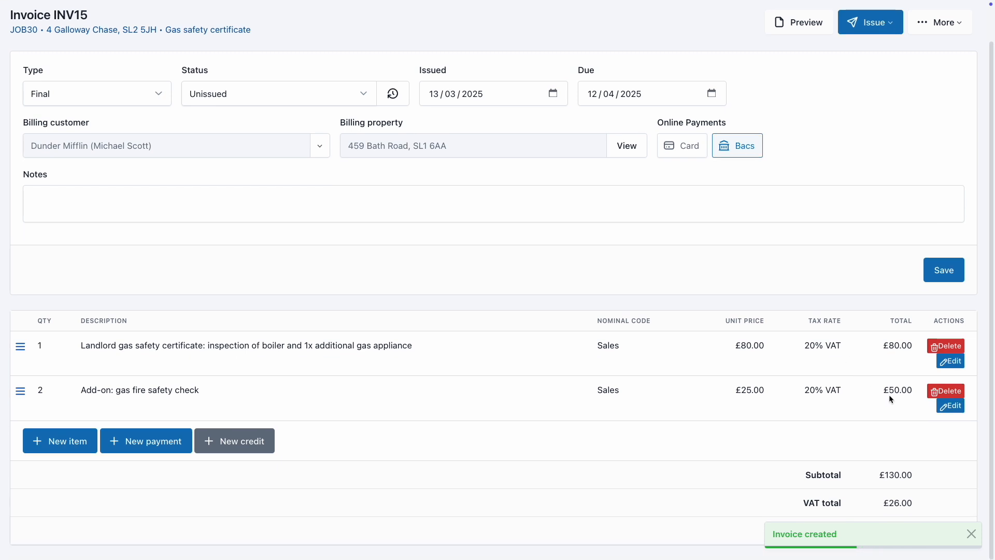
click(946, 391)
click(622, 191)
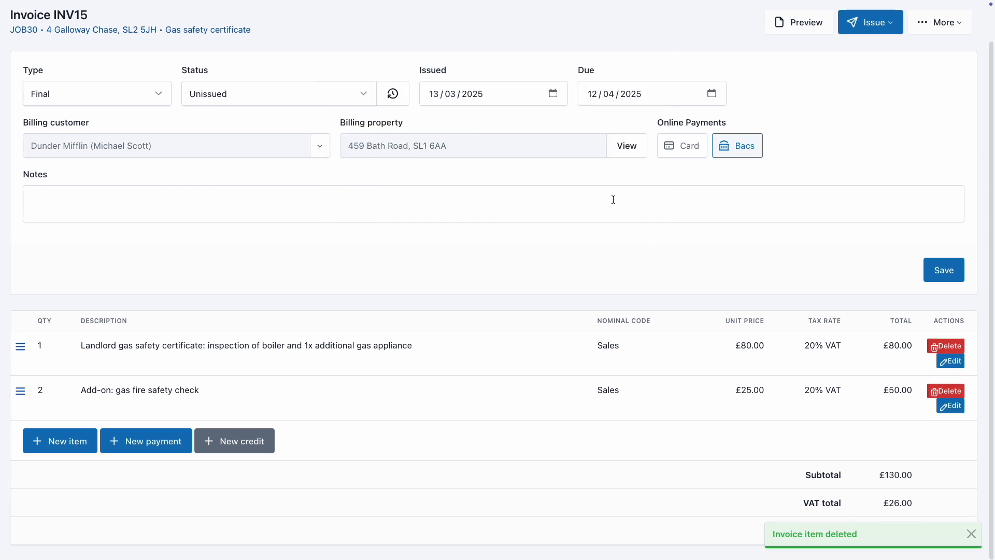
click(813, 67)
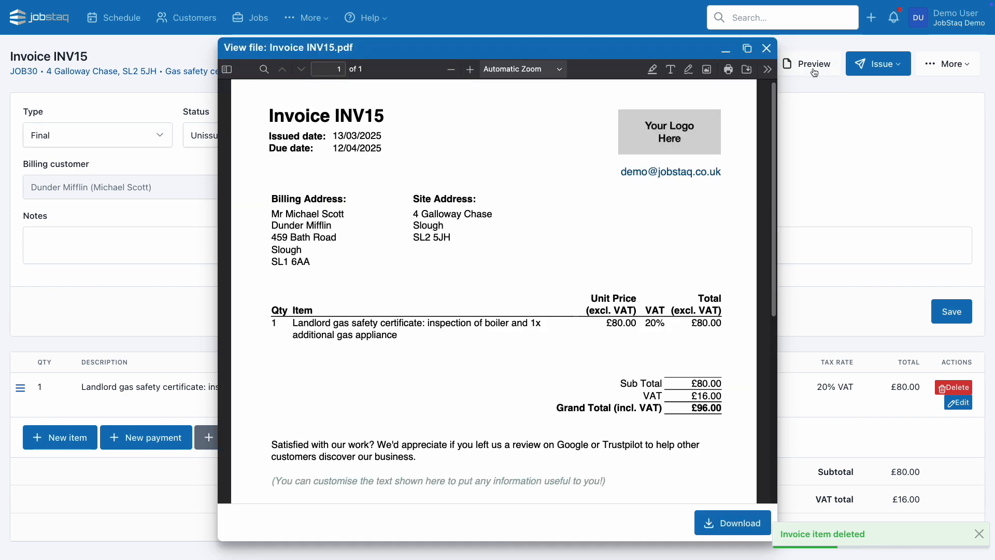
scroll(720, 224, down, 4)
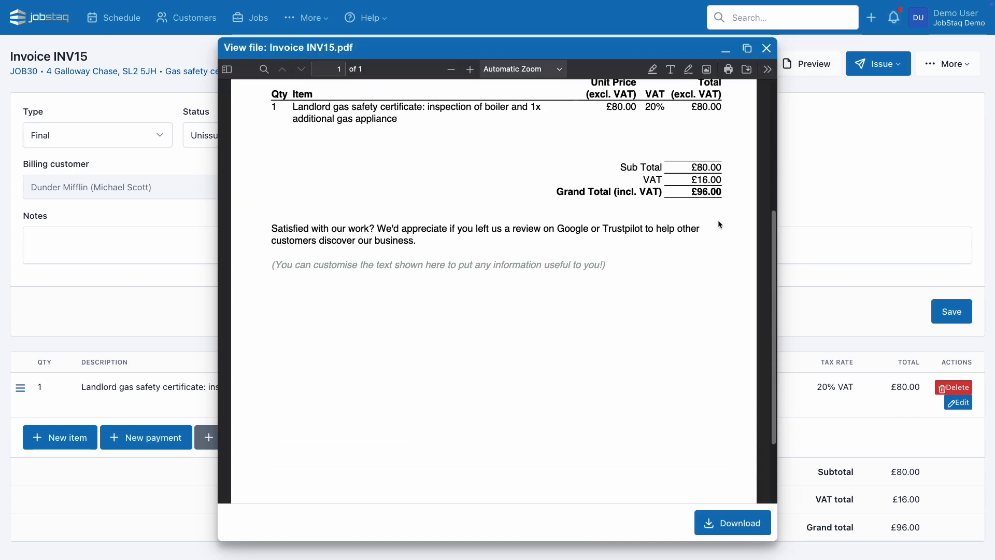
click(766, 48)
click(880, 64)
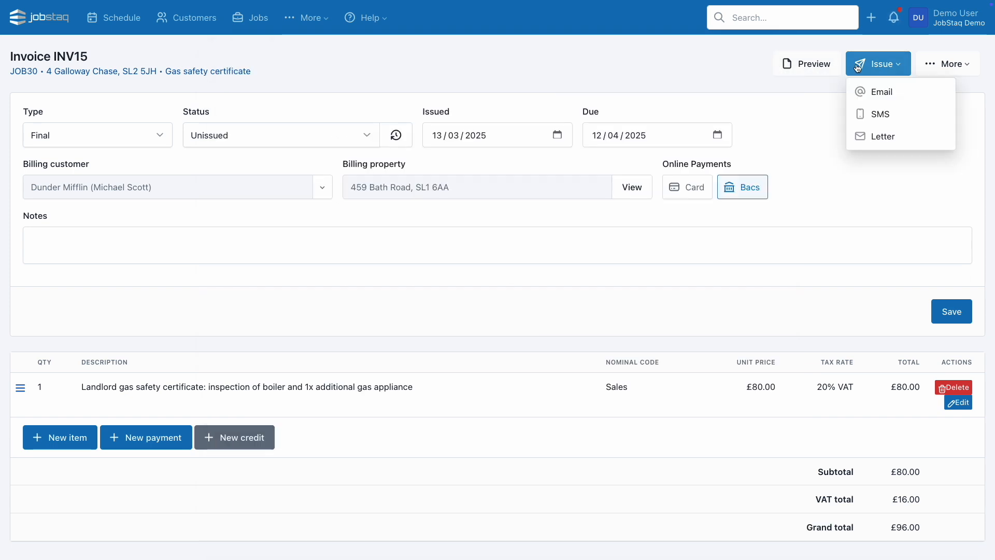
Email INV15 using the Invoice Issued template and attach the gas safety certificate.
click(880, 92)
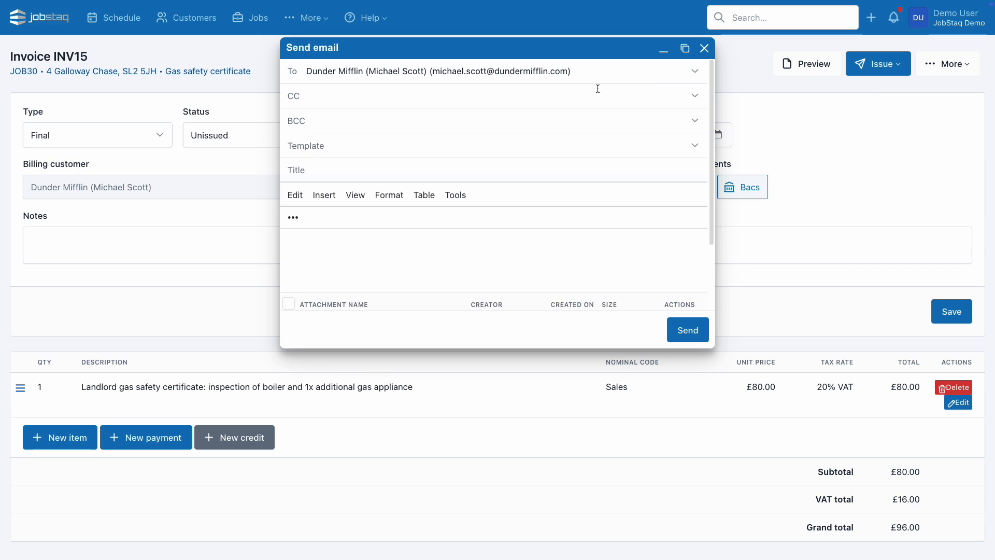
click(484, 151)
click(443, 190)
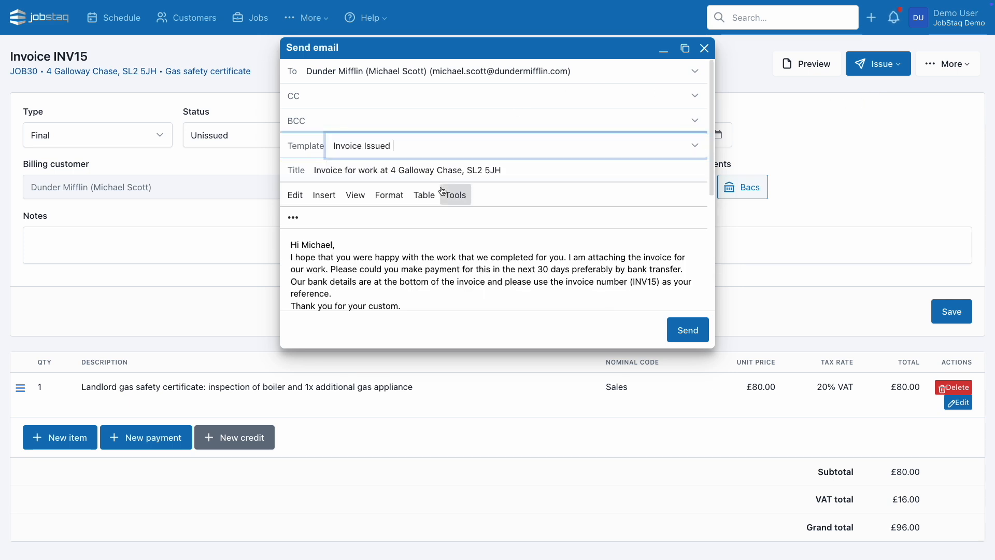
scroll(443, 191, down, 4)
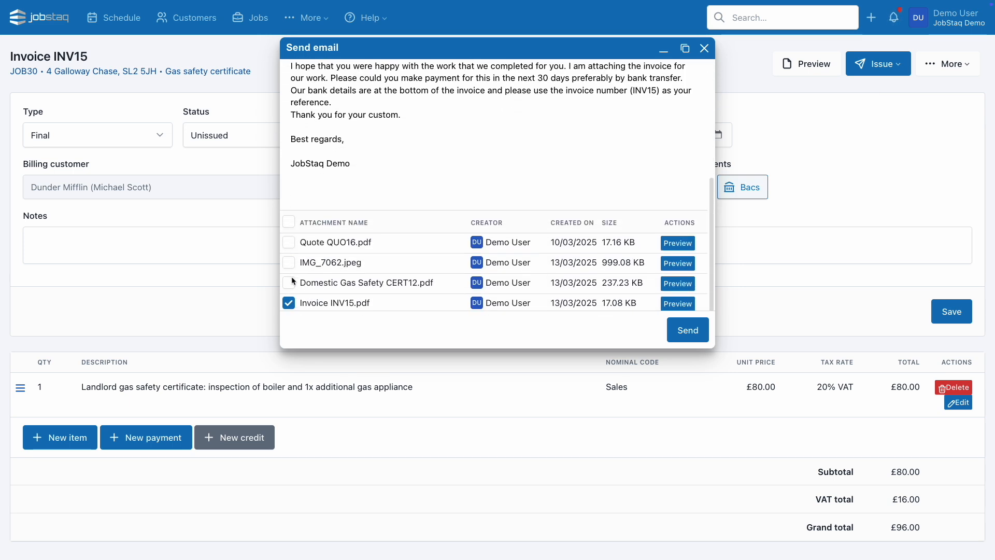
click(289, 282)
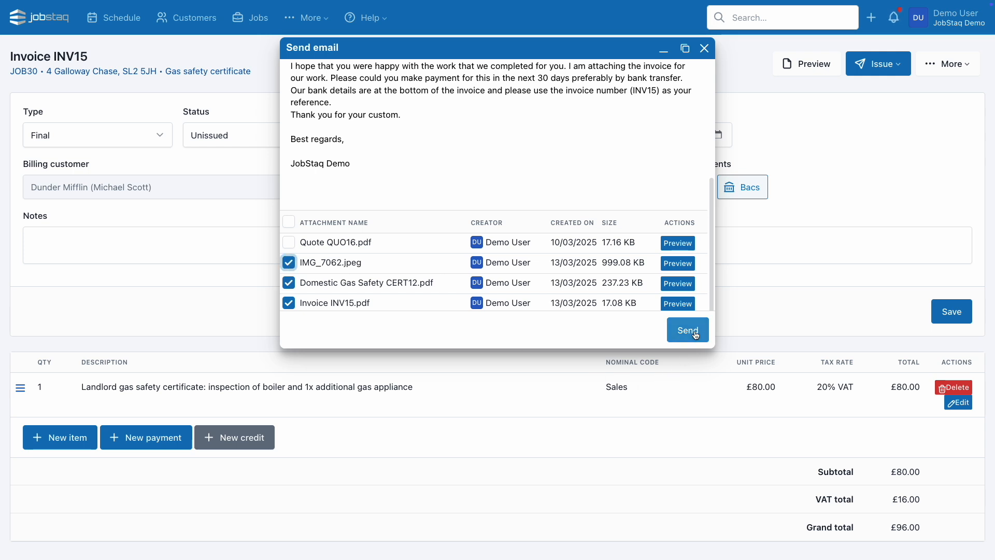